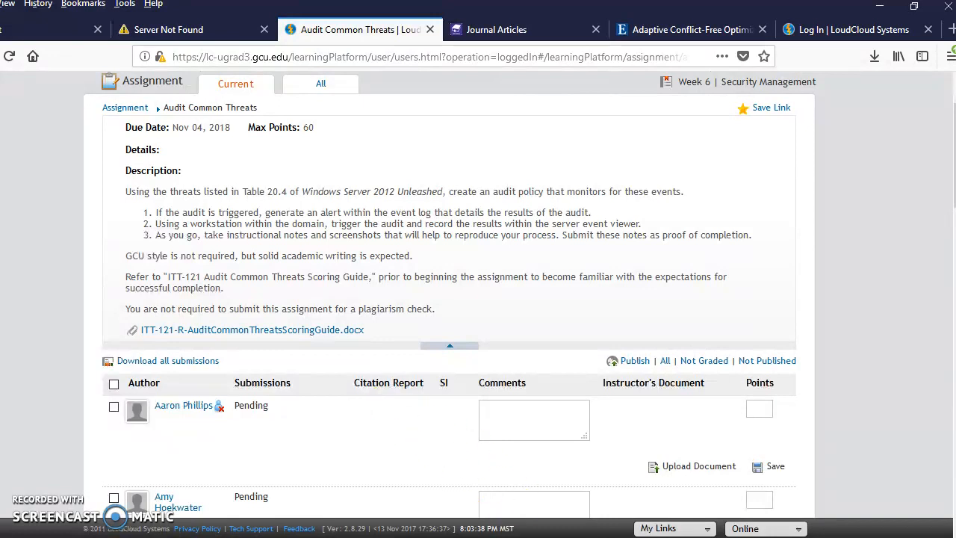
Switch to the Server 2012 virtual machine and show the Windows Security log in Event Viewer.
{"action": "mouse_move", "coordinate": [665, 536]}
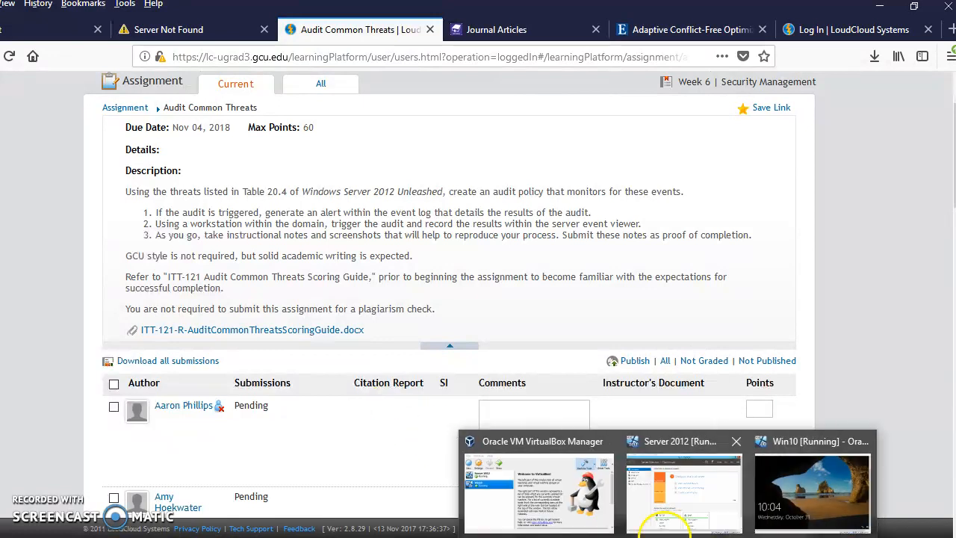
{"action": "left_click", "coordinate": [644, 496]}
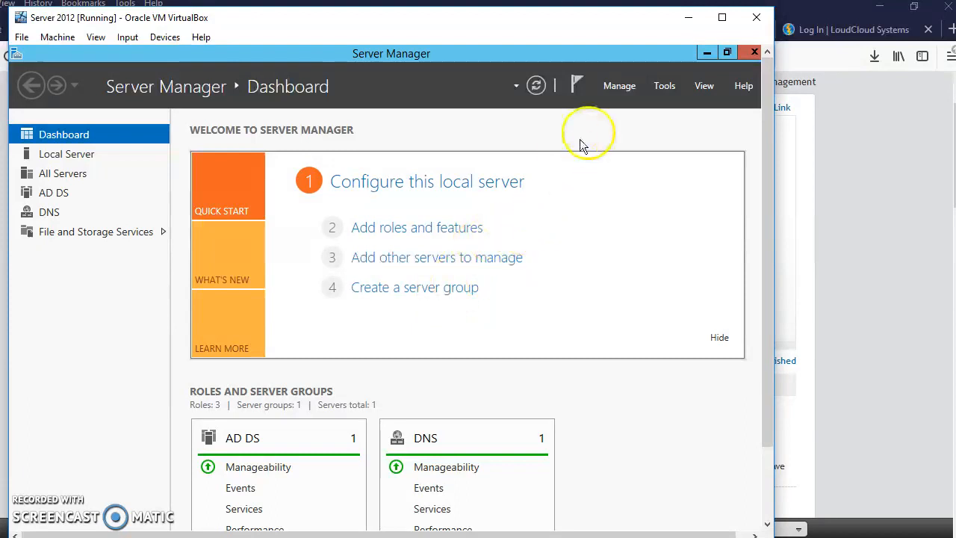
{"action": "left_click", "coordinate": [667, 88]}
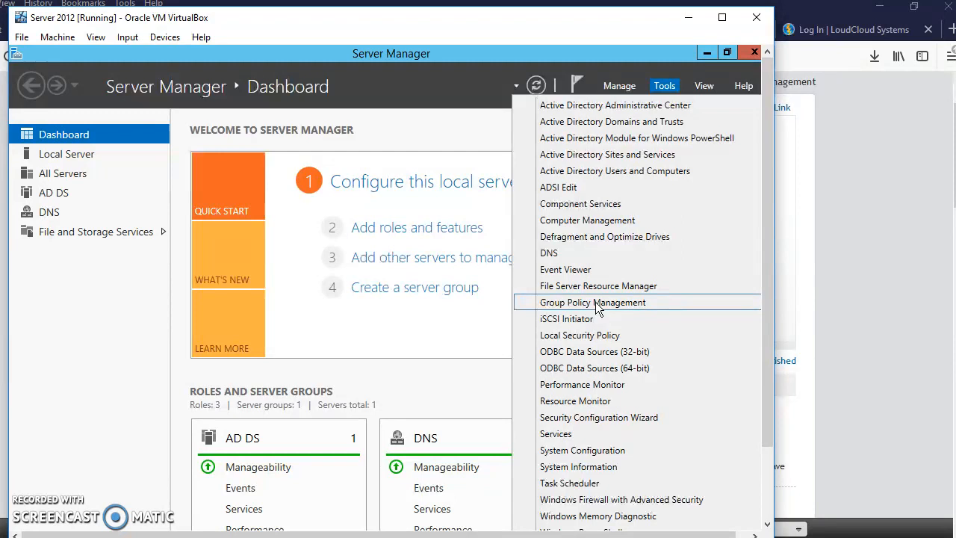
{"action": "left_click", "coordinate": [571, 273]}
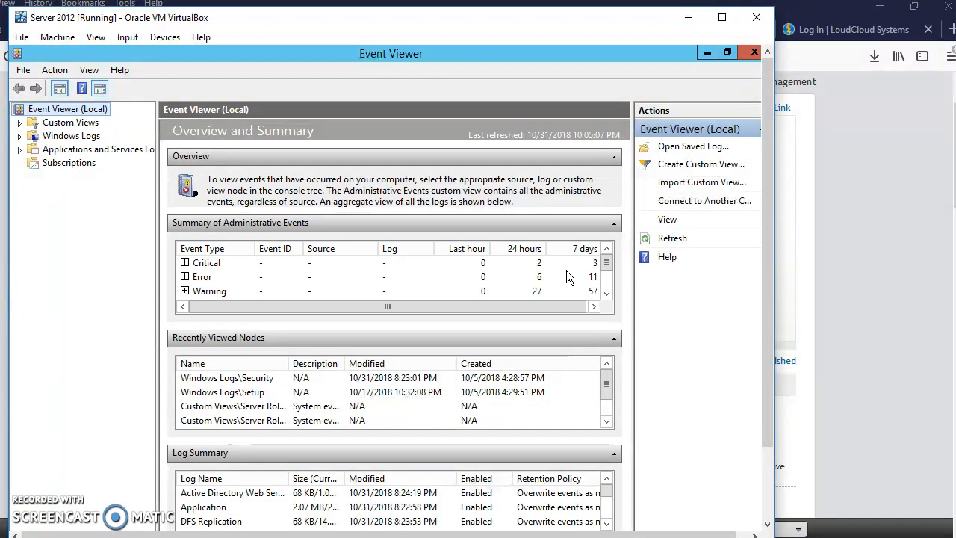
{"action": "left_click", "coordinate": [21, 136]}
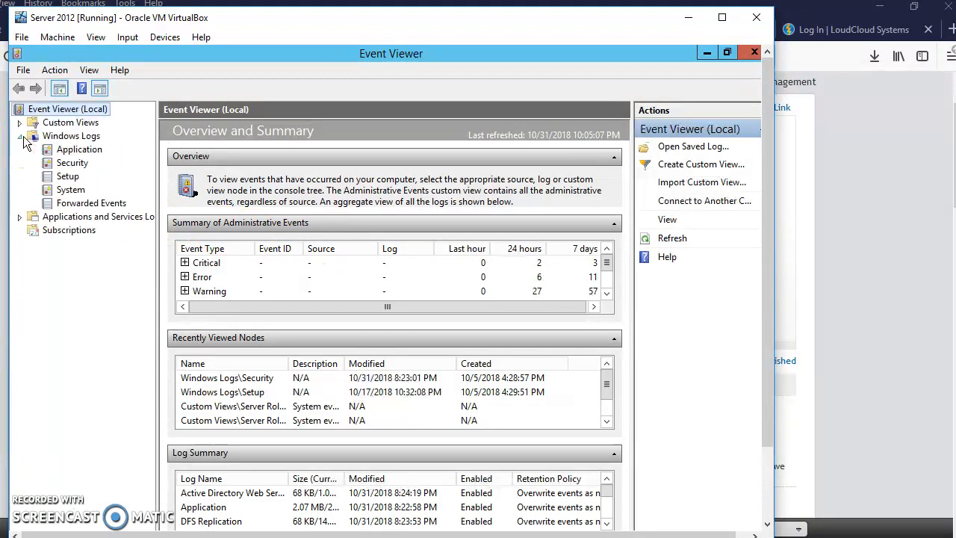
{"action": "left_click", "coordinate": [69, 164]}
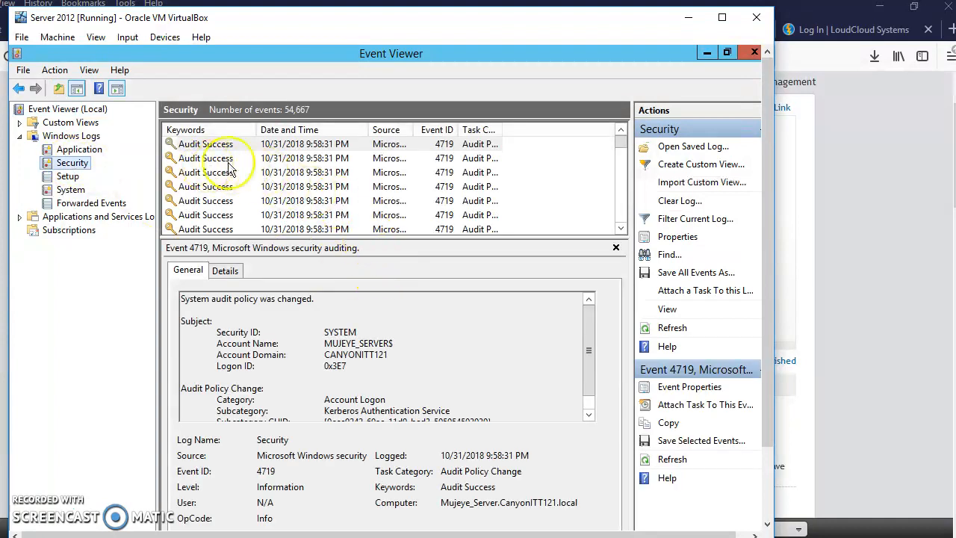
Adjust the Security log's column widths, widening Keywords and Task Category so the audit entries are easier to read.
{"action": "left_click_drag", "start_coordinate": [258, 130], "coordinate": [284, 130]}
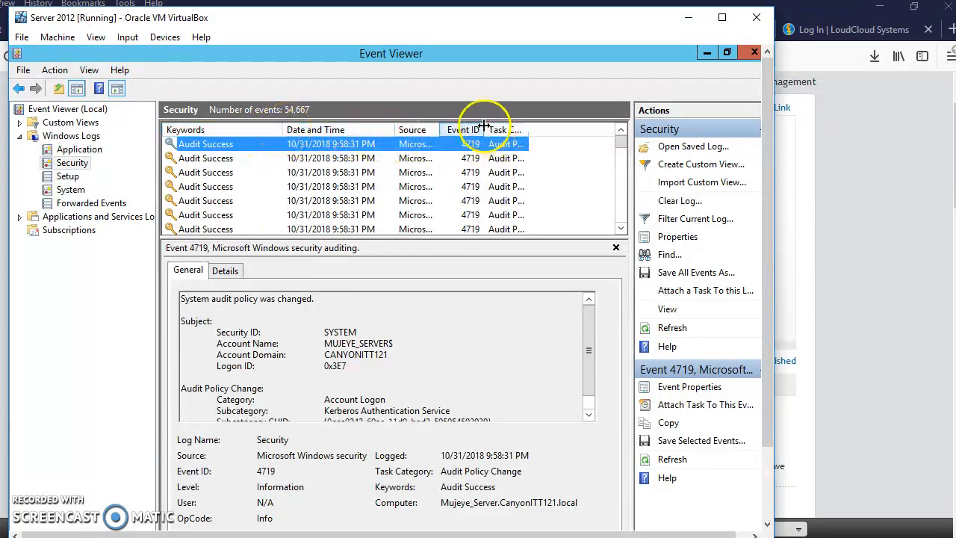
{"action": "mouse_move", "coordinate": [484, 127]}
{"action": "left_mouse_down"}
{"action": "mouse_move", "coordinate": [561, 128]}
{"action": "mouse_move", "coordinate": [471, 128]}
{"action": "left_mouse_up"}
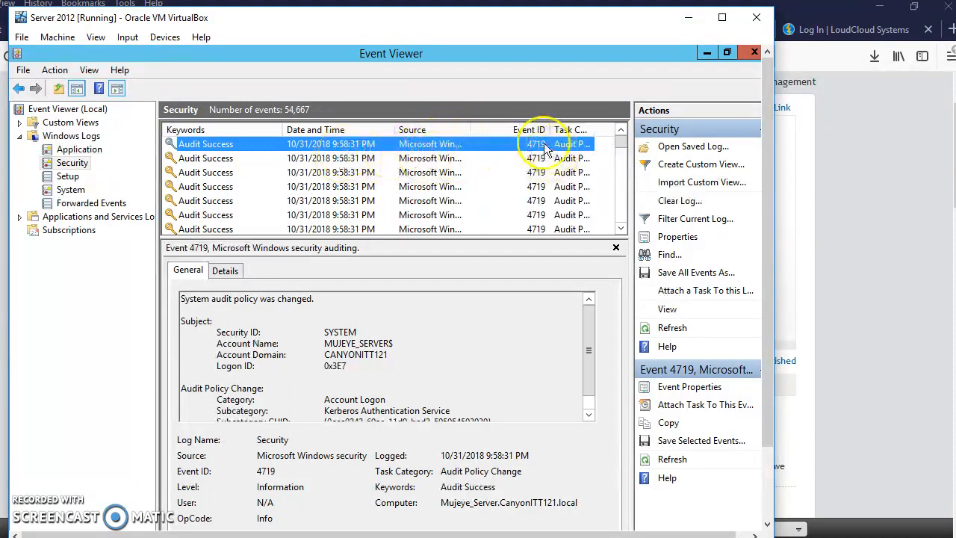
{"action": "left_click_drag", "start_coordinate": [468, 129], "coordinate": [456, 129]}
{"action": "left_click_drag", "start_coordinate": [534, 129], "coordinate": [498, 130]}
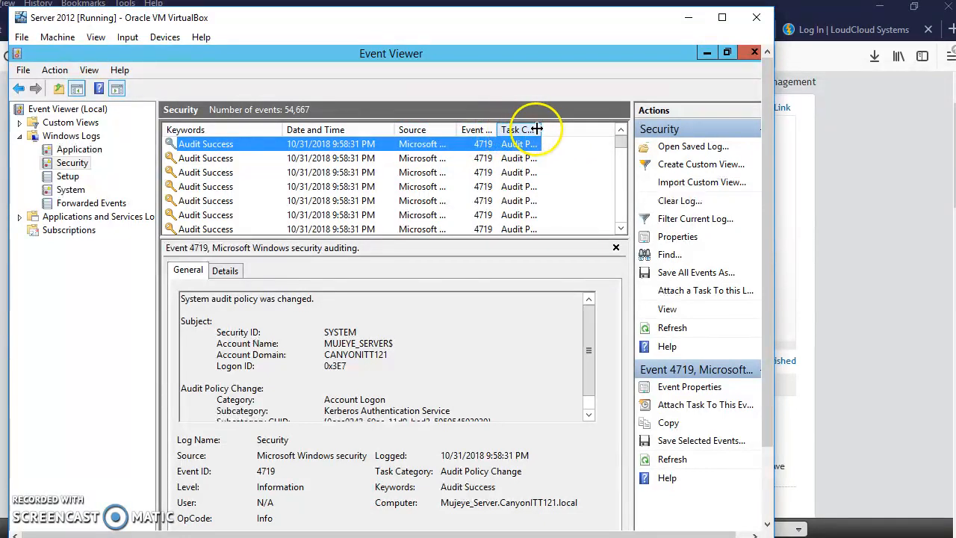
{"action": "left_click_drag", "start_coordinate": [541, 130], "coordinate": [576, 129]}
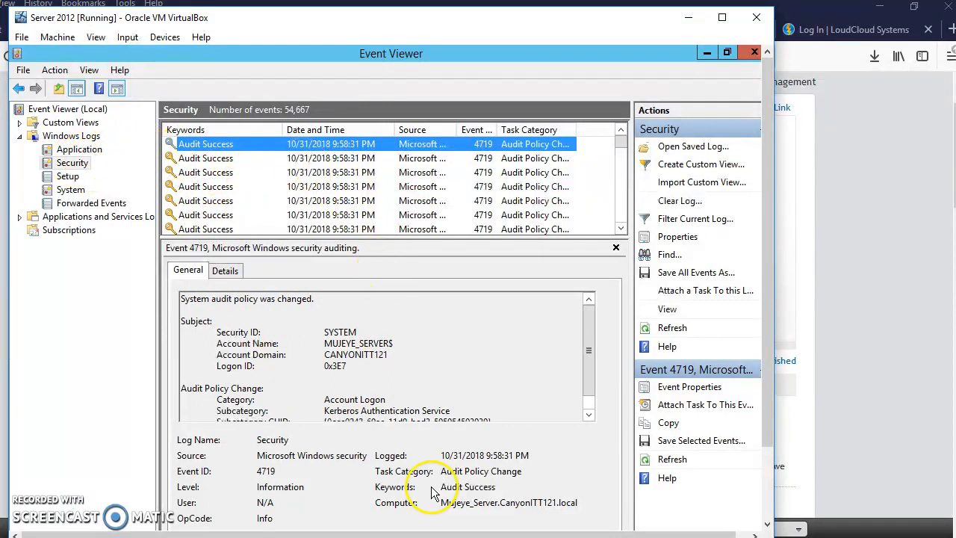
Return to Server Manager and open Group Policy Management.
{"action": "left_click_drag", "start_coordinate": [768, 326], "coordinate": [764, 399]}
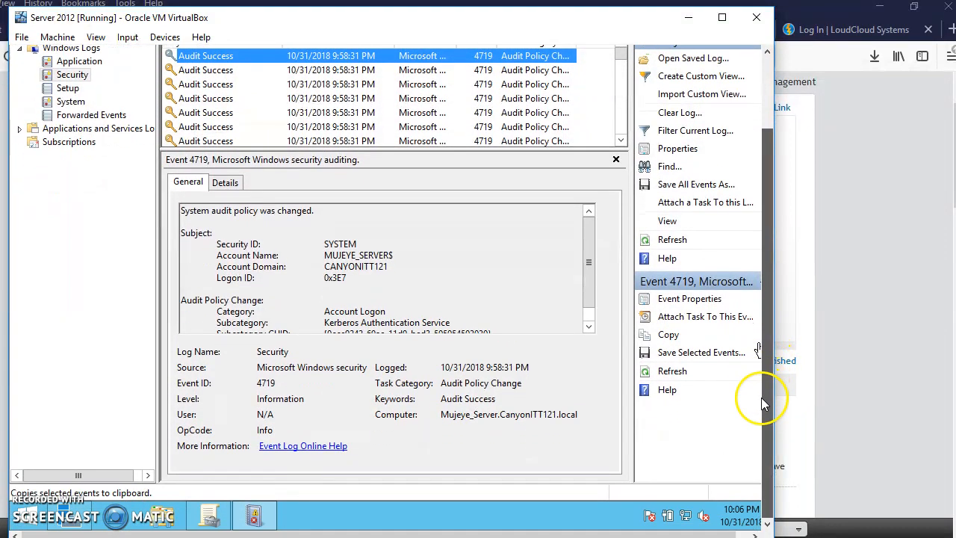
{"action": "left_click", "coordinate": [114, 517]}
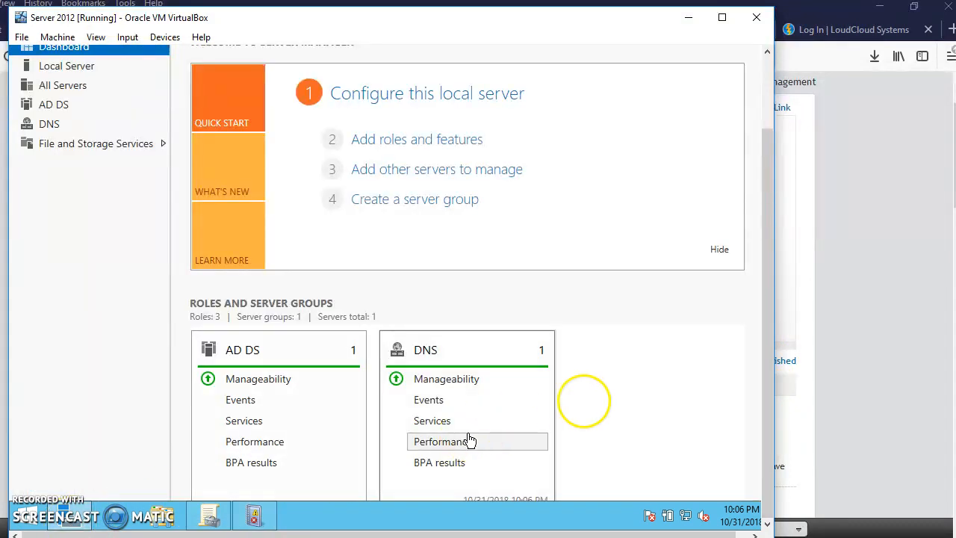
{"action": "left_click_drag", "start_coordinate": [765, 440], "coordinate": [747, 284]}
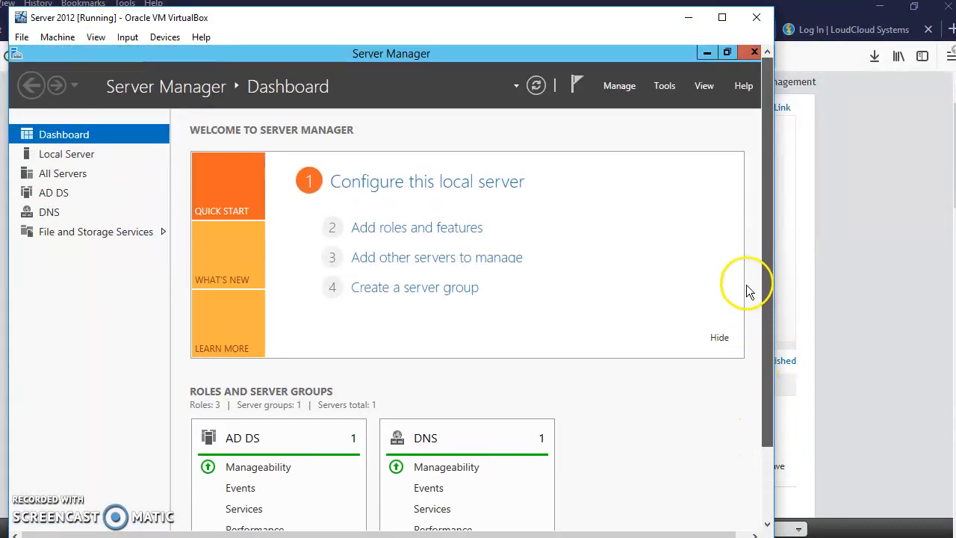
{"action": "left_click", "coordinate": [662, 85]}
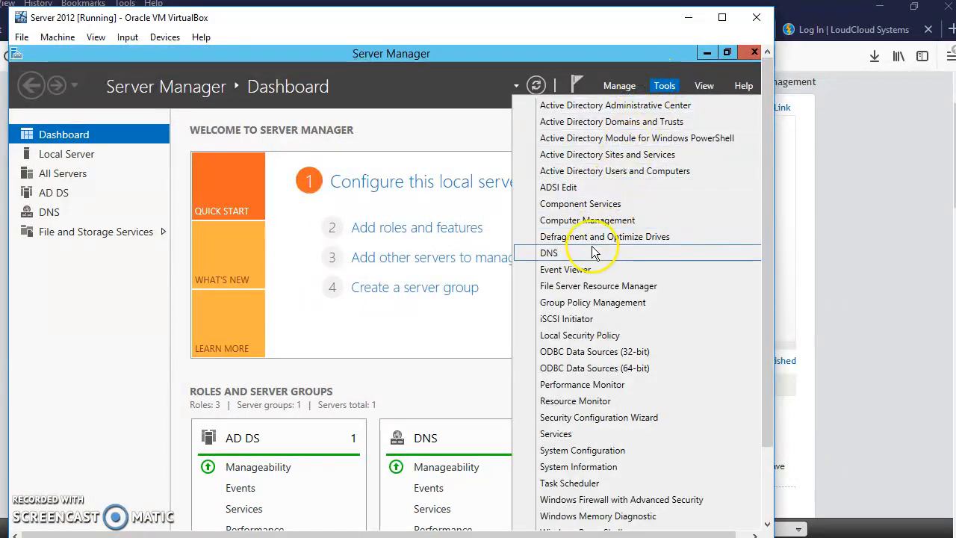
{"action": "left_click", "coordinate": [602, 301]}
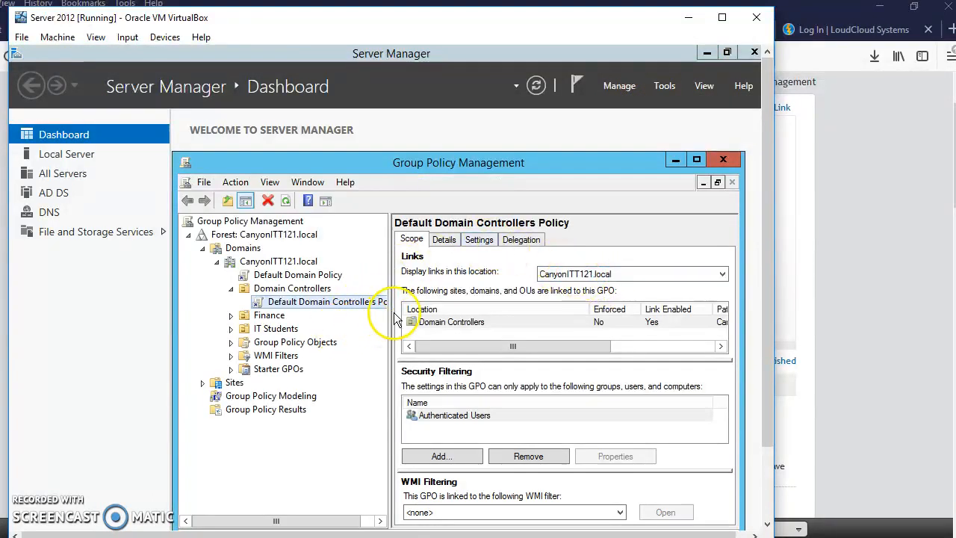
Expand the CanyonITT121.local domain down to Domain Controllers and display the Default Domain Controllers Policy, dismissing the GPO link notice.
{"action": "left_click", "coordinate": [202, 247]}
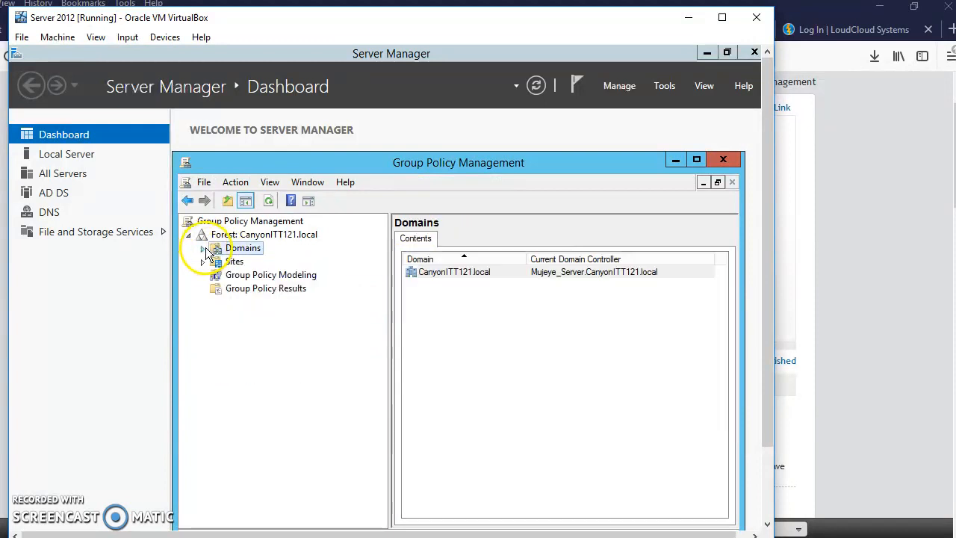
{"action": "left_click", "coordinate": [255, 238]}
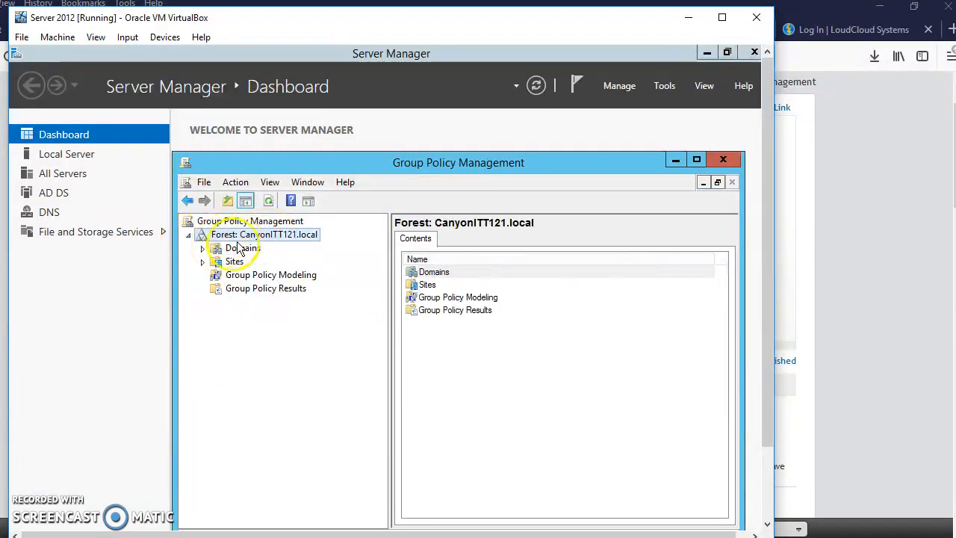
{"action": "left_click", "coordinate": [203, 249]}
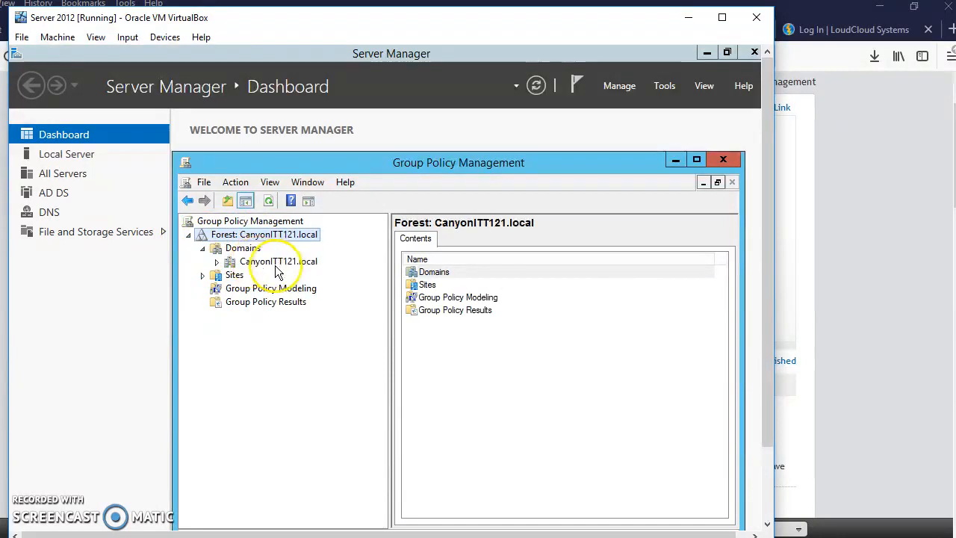
{"action": "left_click", "coordinate": [217, 261]}
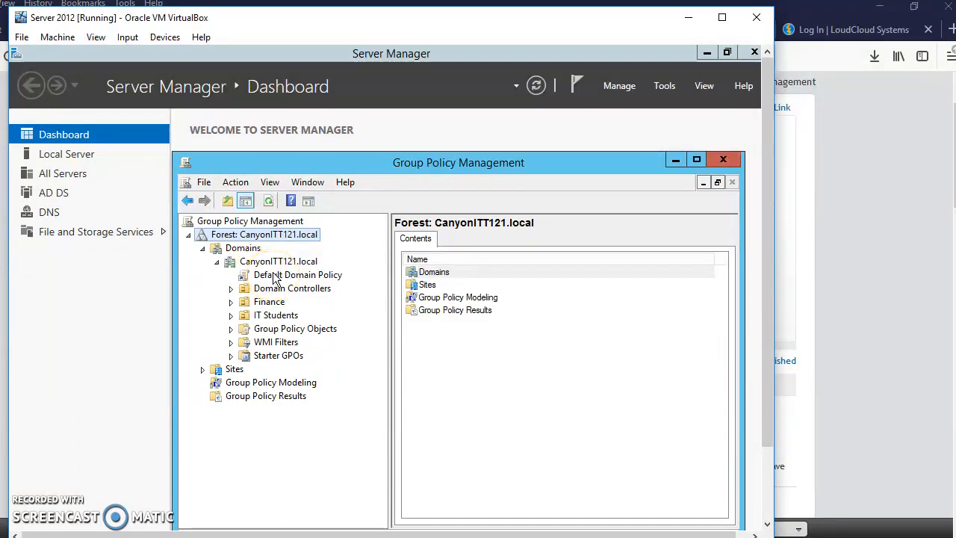
{"action": "left_click", "coordinate": [231, 290]}
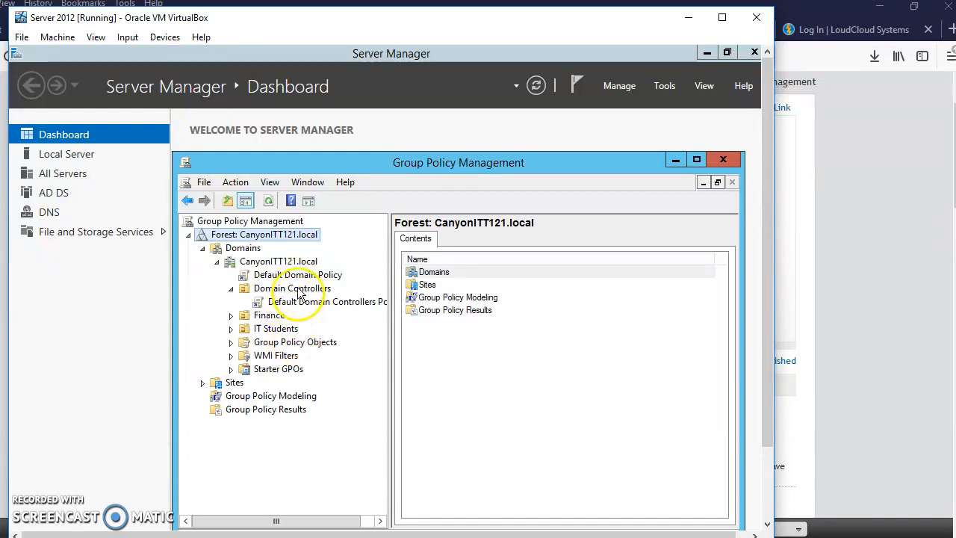
{"action": "left_click", "coordinate": [302, 301]}
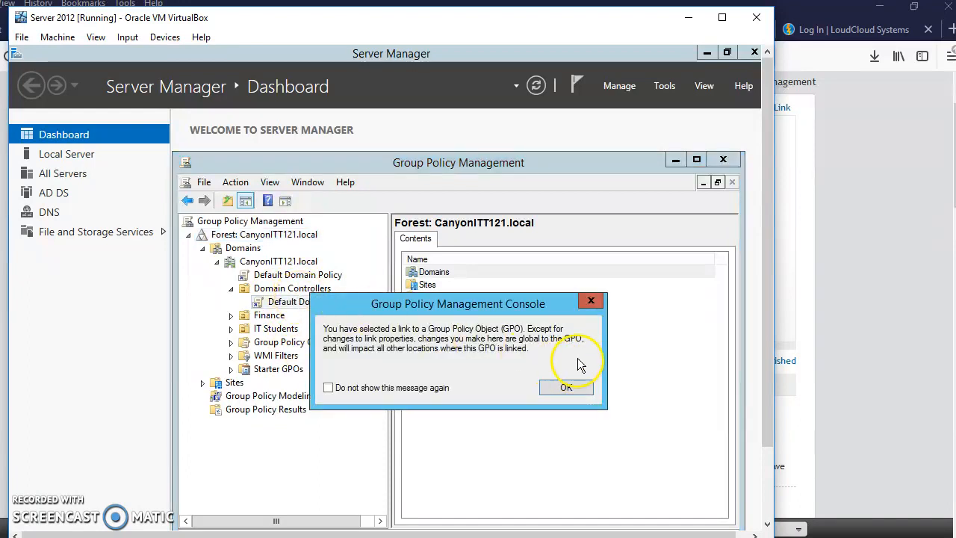
{"action": "left_click", "coordinate": [588, 301]}
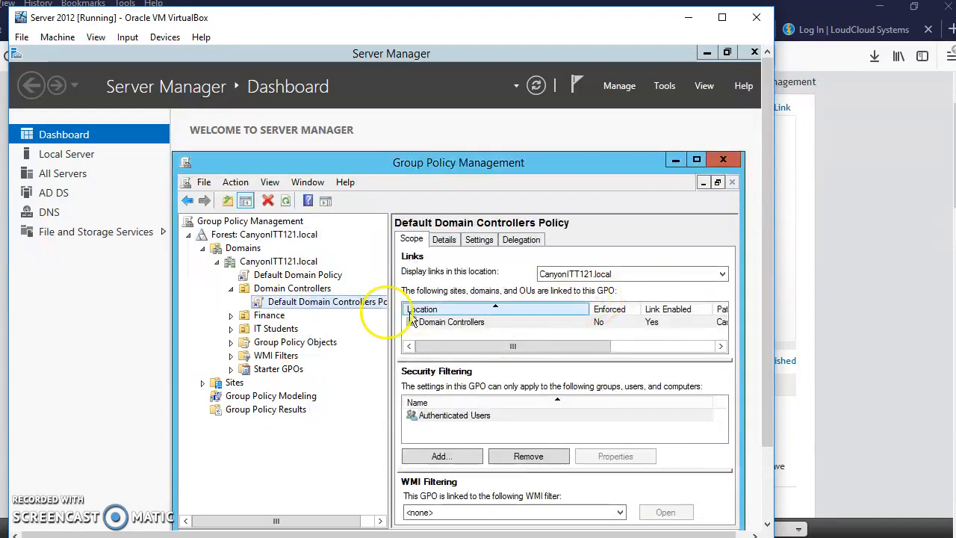
Create a new GPO named Audit Policy linked to the Domain Controllers organizational unit, with no source starter GPO.
{"action": "left_click", "coordinate": [272, 275]}
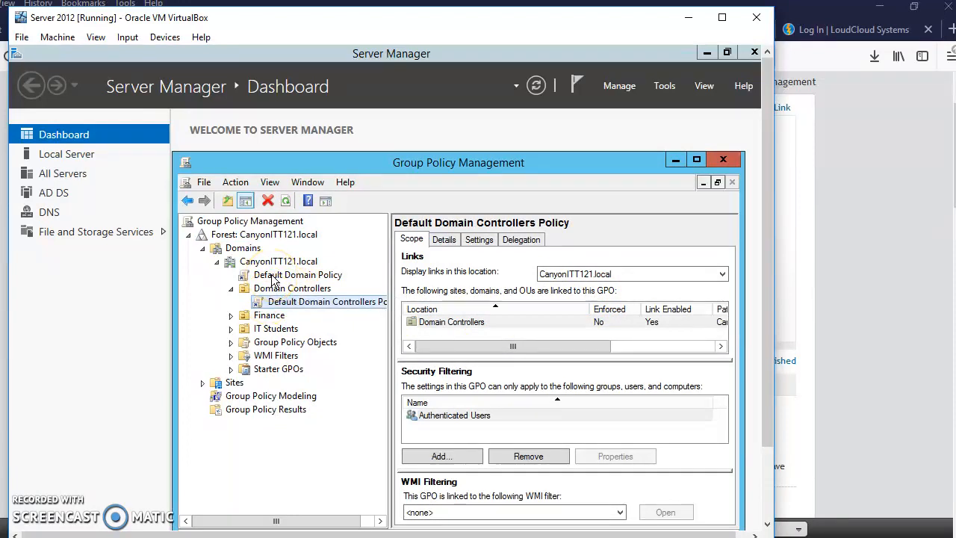
{"action": "left_click", "coordinate": [272, 276]}
{"action": "right_click", "coordinate": [272, 292]}
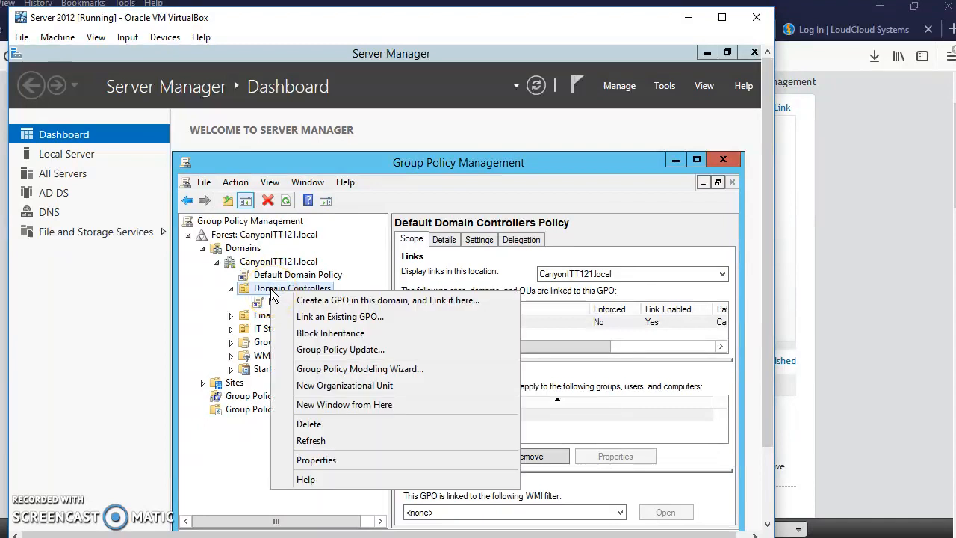
{"action": "left_click", "coordinate": [307, 302]}
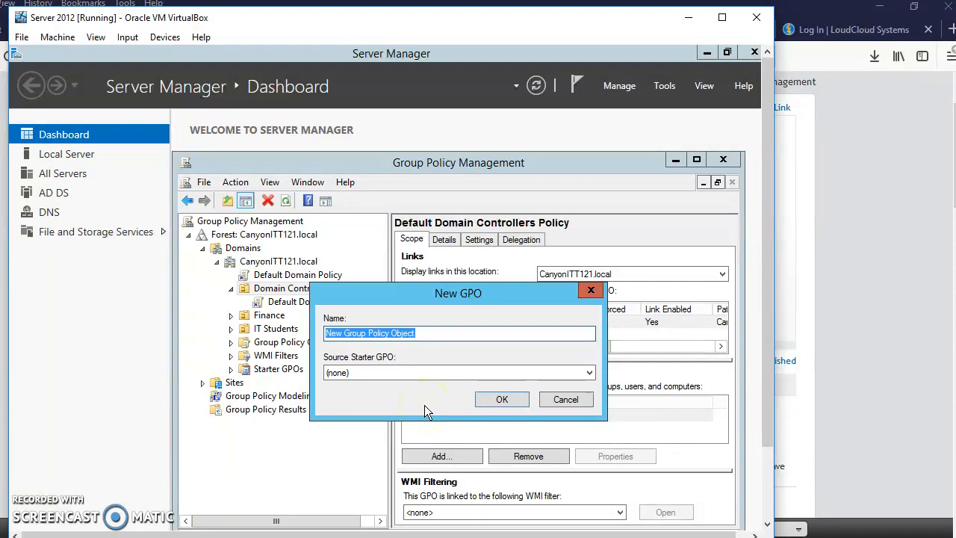
{"action": "type", "text": "Aud"}
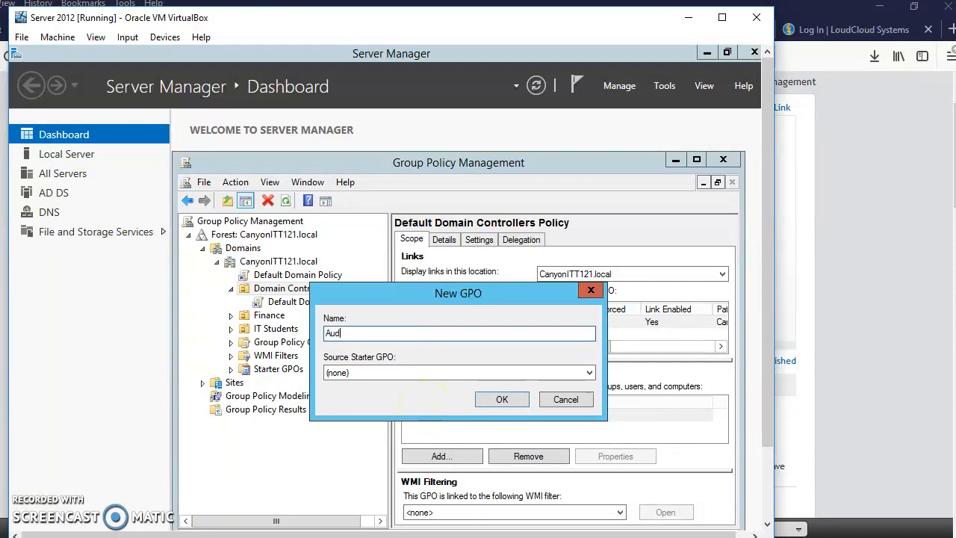
{"action": "type", "text": "it Policy"}
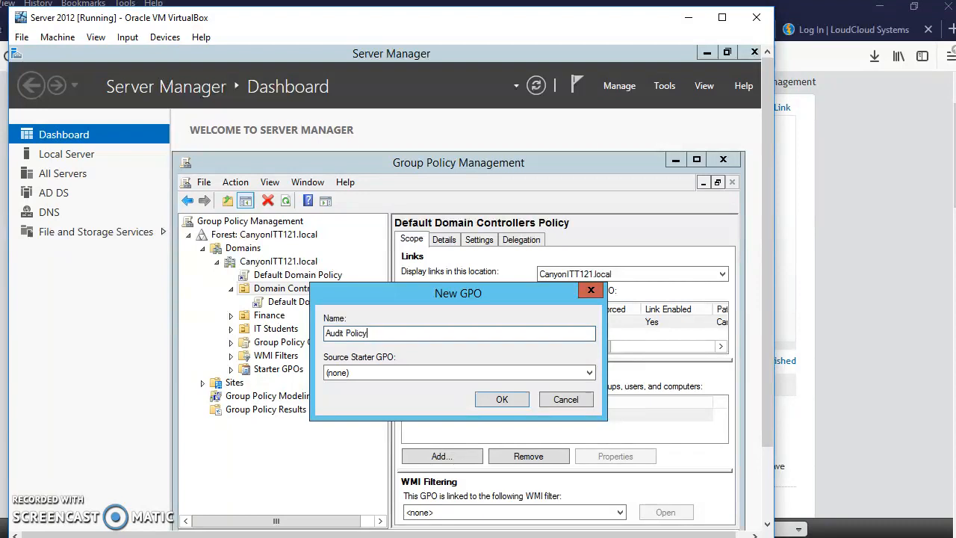
{"action": "left_click", "coordinate": [504, 399]}
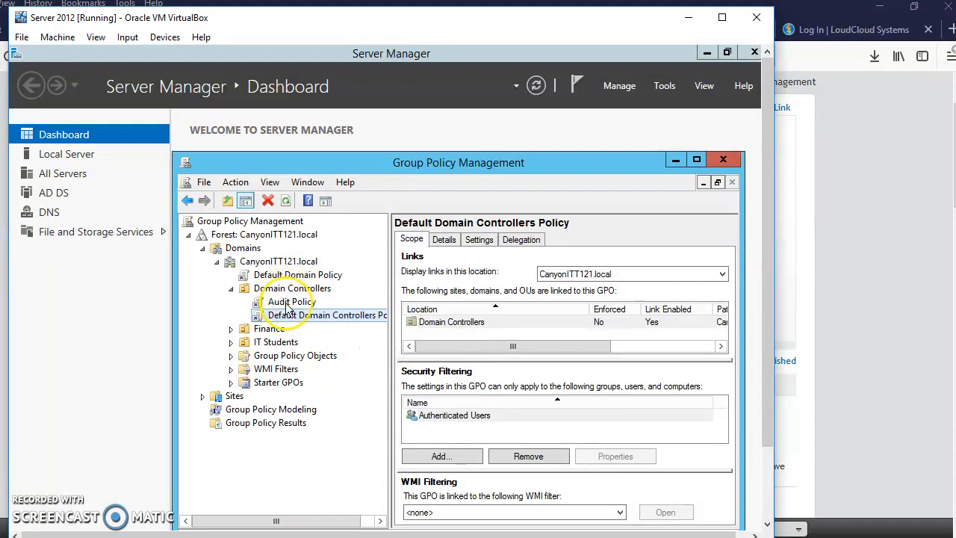
Open the Audit Policy GPO under Domain Controllers for editing, dismissing the GPO link notice.
{"action": "left_click", "coordinate": [290, 301]}
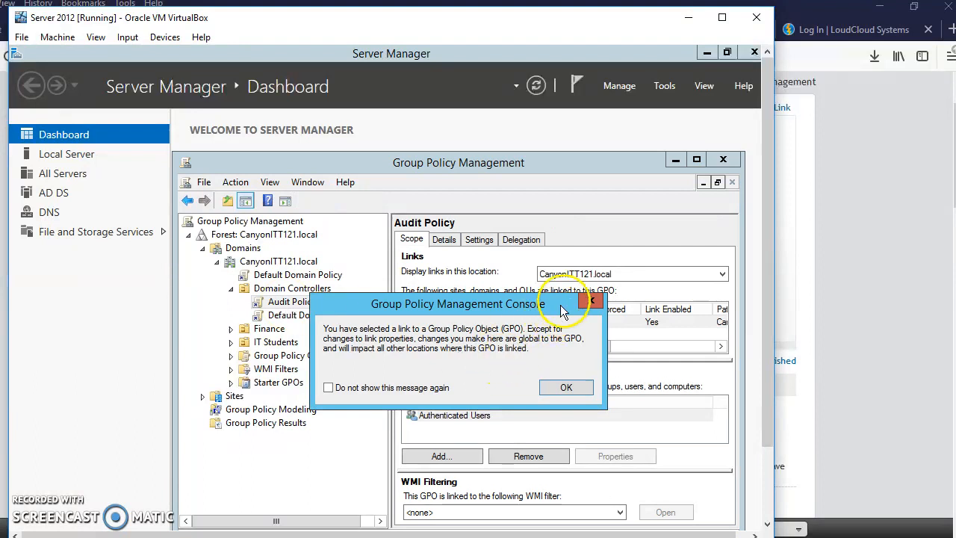
{"action": "left_click", "coordinate": [592, 301]}
{"action": "right_click", "coordinate": [298, 302]}
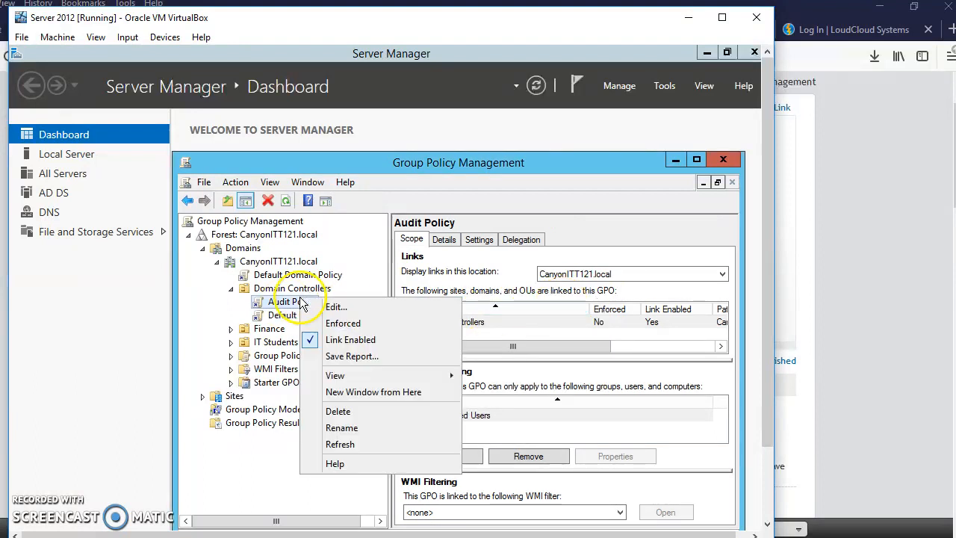
{"action": "left_click", "coordinate": [335, 312]}
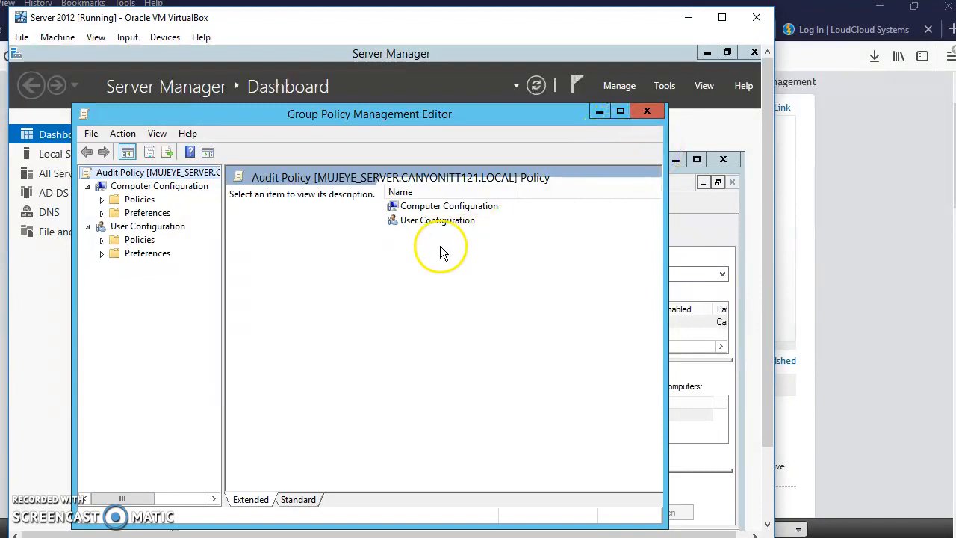
Under Computer Configuration, expand Policies, Windows Settings, Security Settings and Local Policies, and display the Audit Policy settings.
{"action": "left_click", "coordinate": [102, 201]}
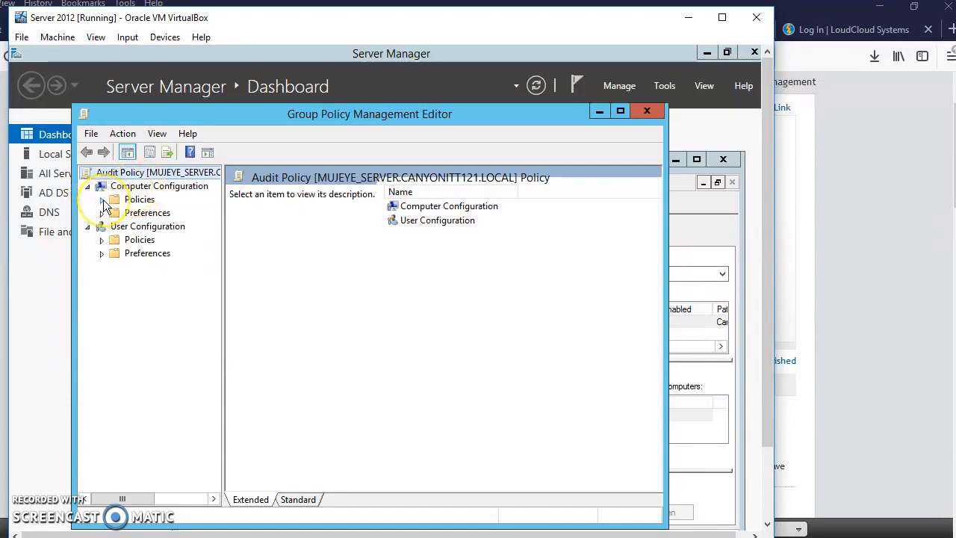
{"action": "left_click", "coordinate": [104, 202]}
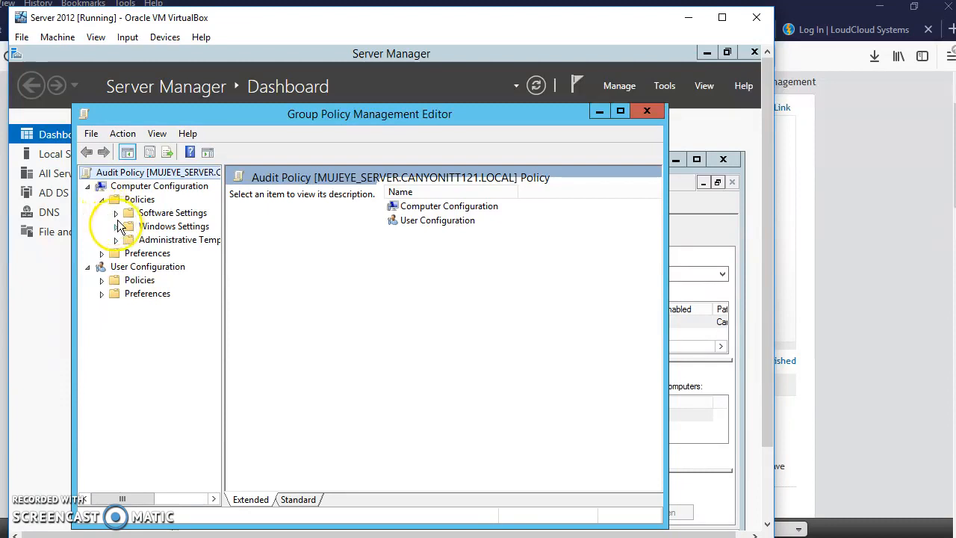
{"action": "left_click", "coordinate": [115, 227]}
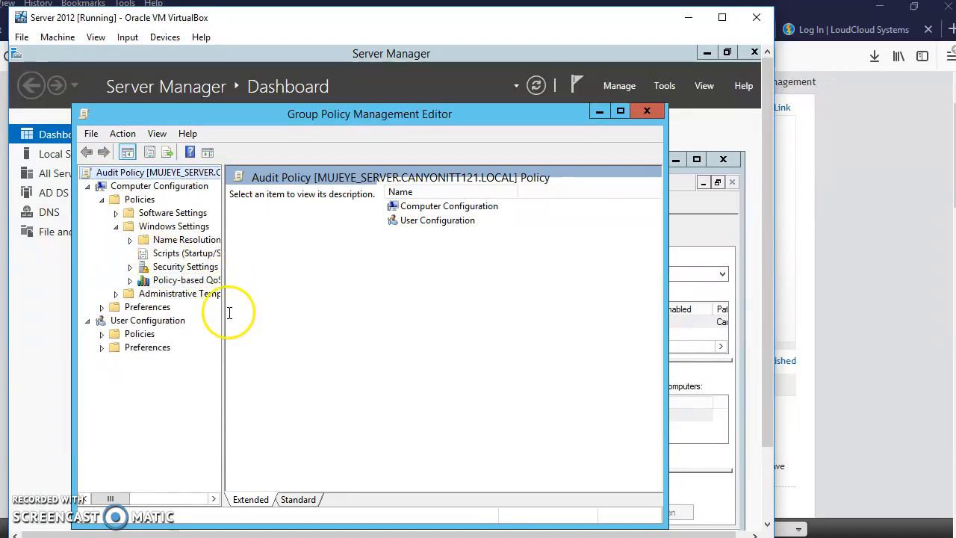
{"action": "left_click_drag", "start_coordinate": [222, 325], "coordinate": [282, 333]}
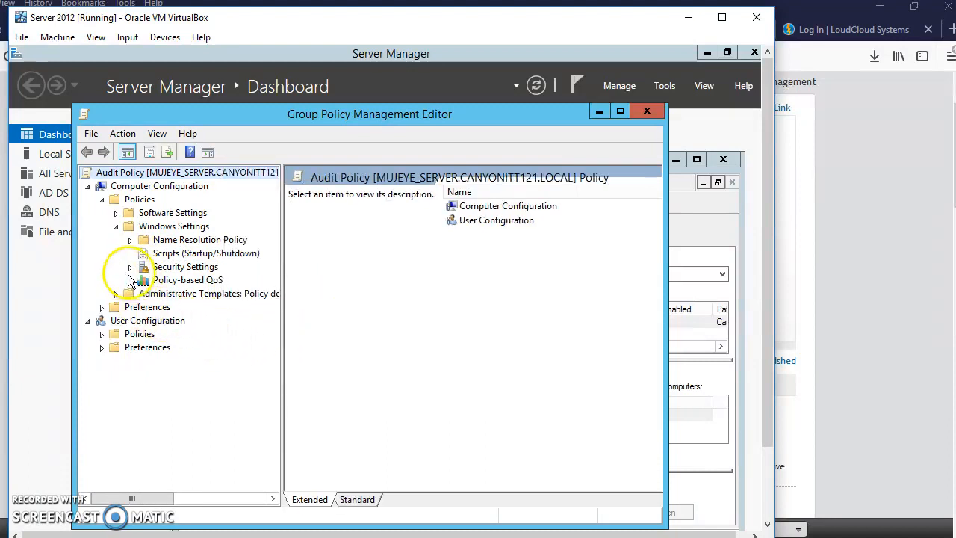
{"action": "left_click", "coordinate": [130, 267]}
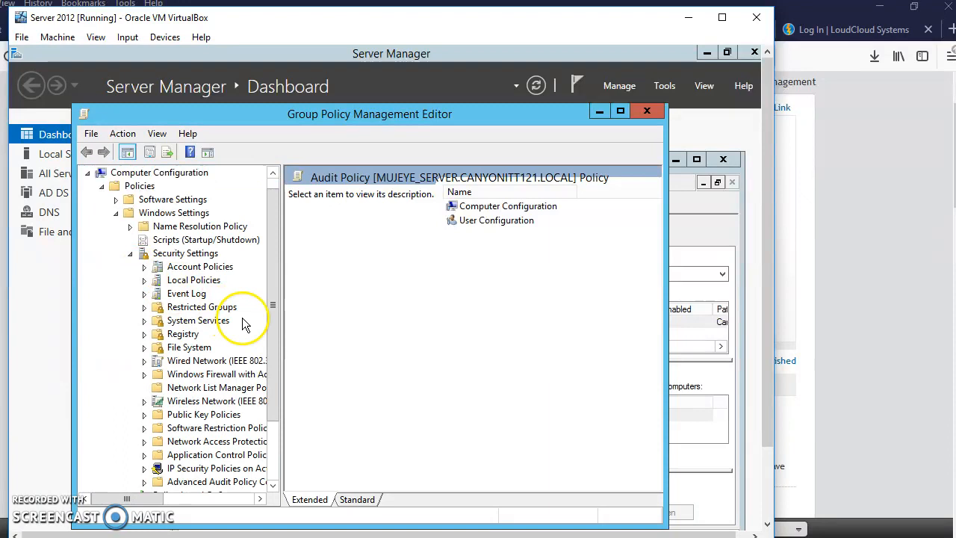
{"action": "left_click", "coordinate": [145, 280]}
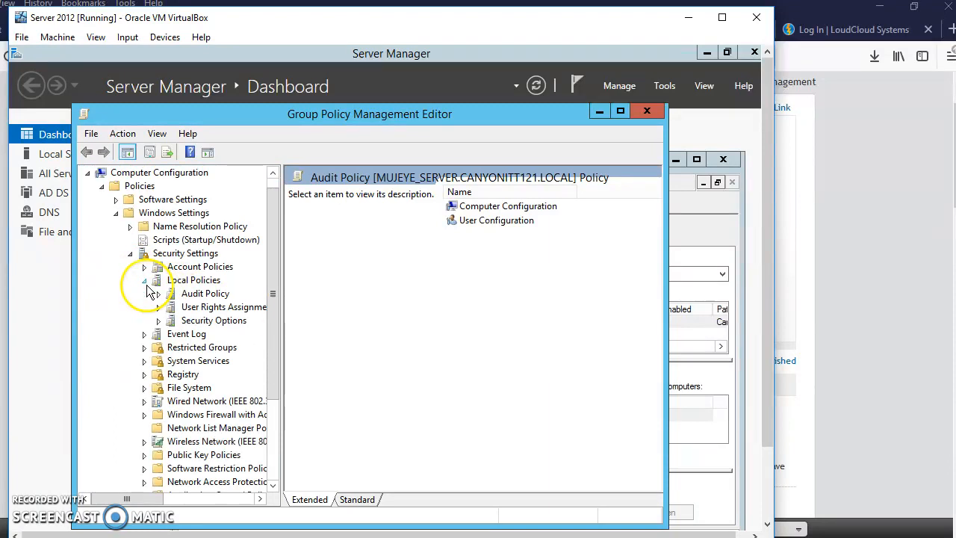
{"action": "left_click_drag", "start_coordinate": [273, 305], "coordinate": [271, 333]}
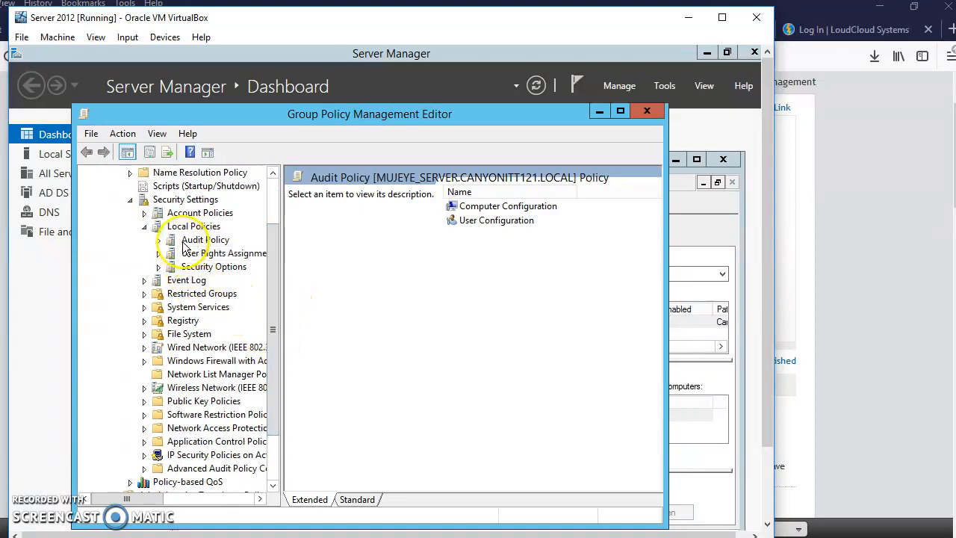
{"action": "left_click", "coordinate": [195, 240]}
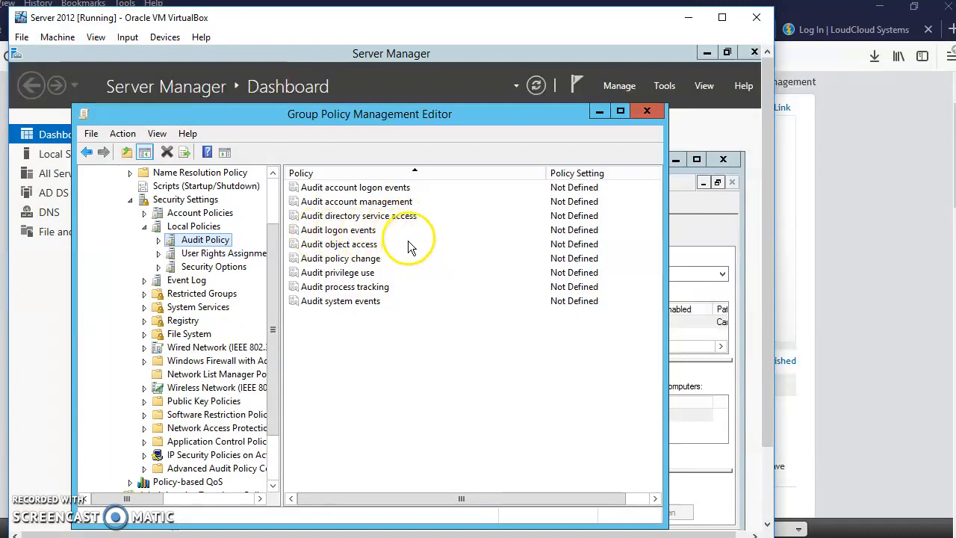
Open the Audit account logon events properties and read the policy's explanation, including the default values for client and server editions.
{"action": "left_click", "coordinate": [346, 193]}
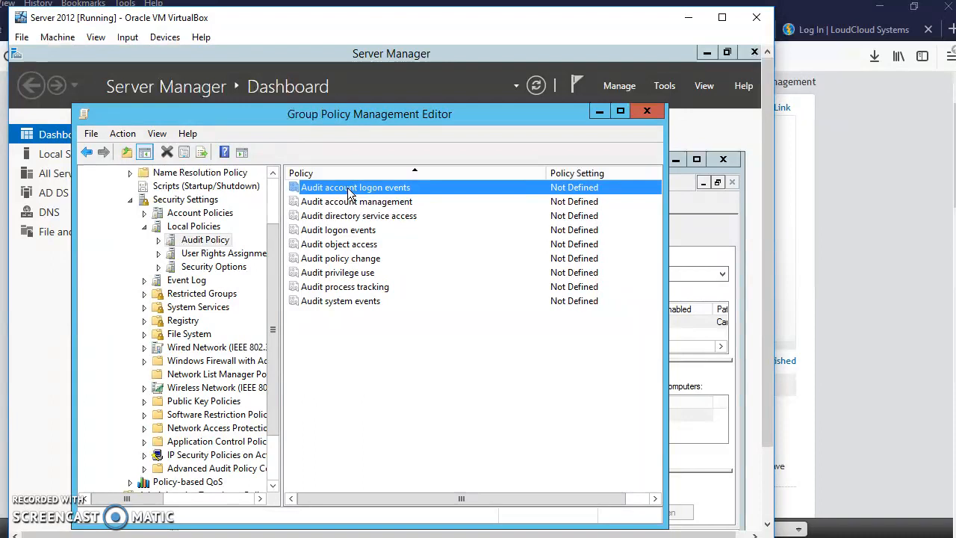
{"action": "double_click", "coordinate": [349, 192]}
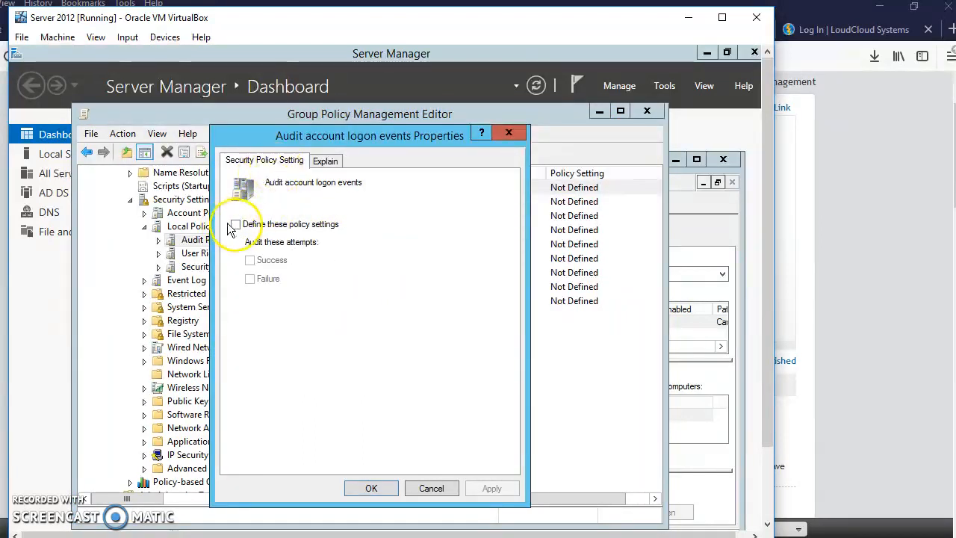
{"action": "left_click", "coordinate": [322, 162]}
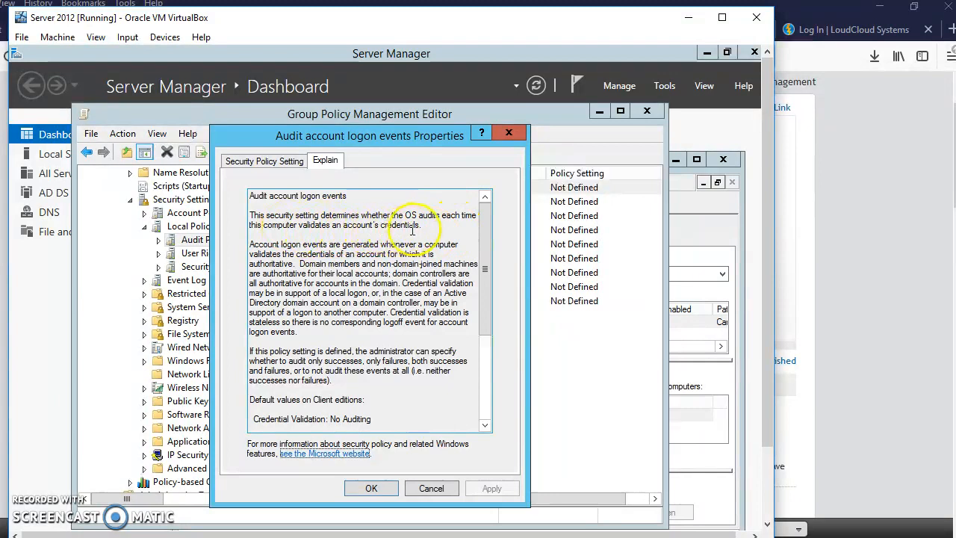
{"action": "left_click_drag", "start_coordinate": [422, 224], "coordinate": [250, 217]}
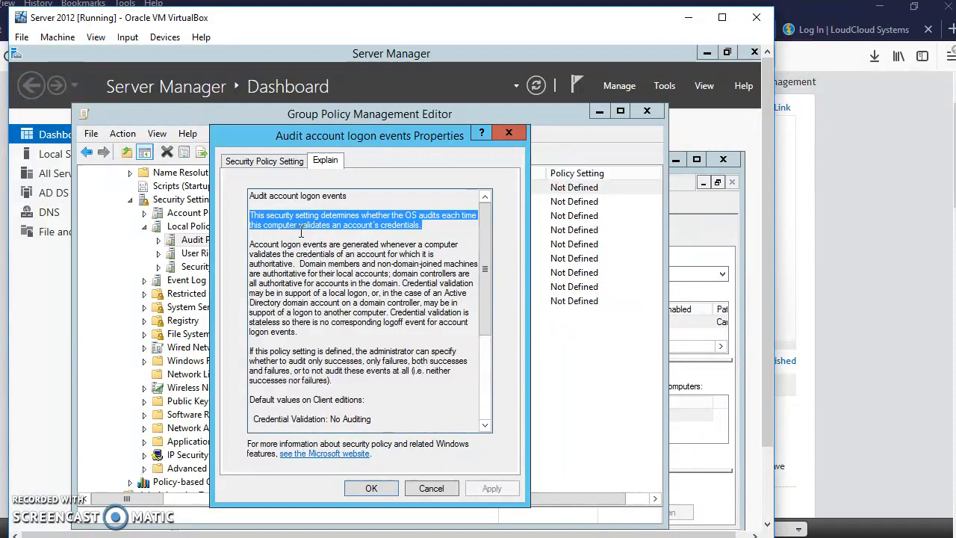
{"action": "double_click", "coordinate": [355, 303]}
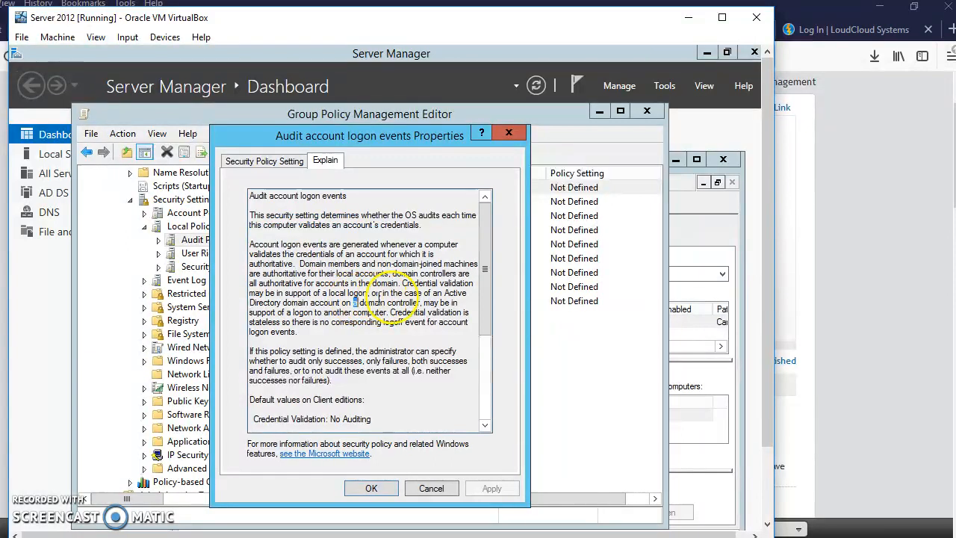
{"action": "left_click_drag", "start_coordinate": [485, 271], "coordinate": [485, 328]}
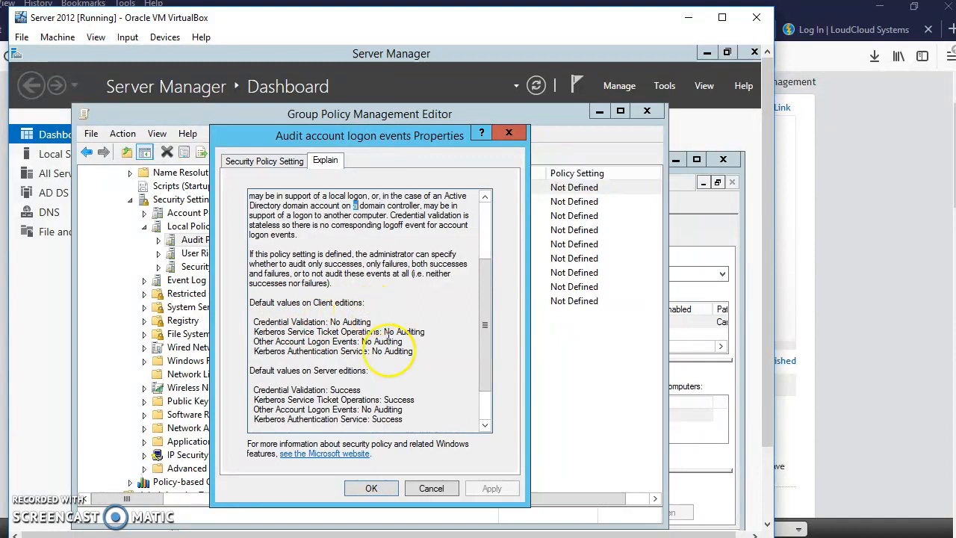
{"action": "left_click_drag", "start_coordinate": [483, 321], "coordinate": [319, 345]}
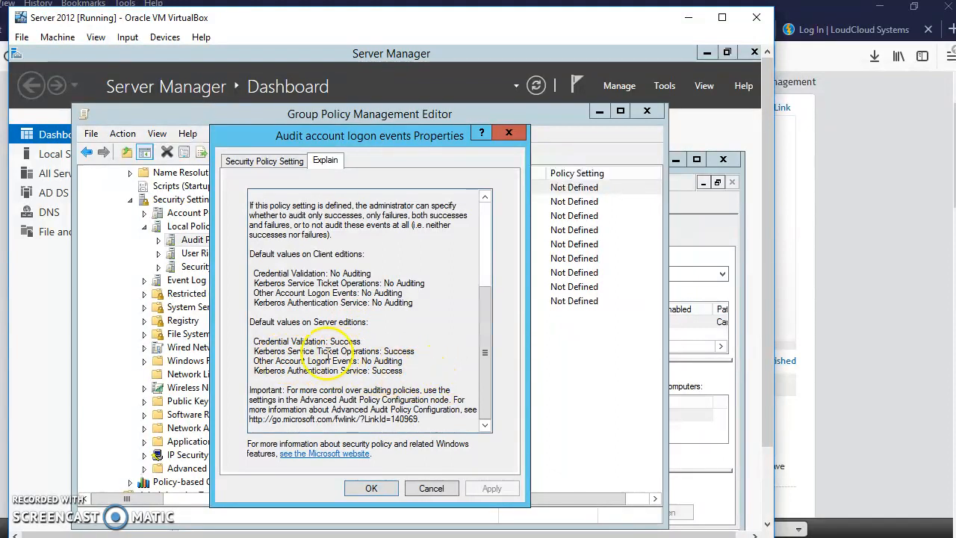
Define the Audit account logon events policy to audit both Success and Failure attempts and apply it.
{"action": "left_click", "coordinate": [265, 164]}
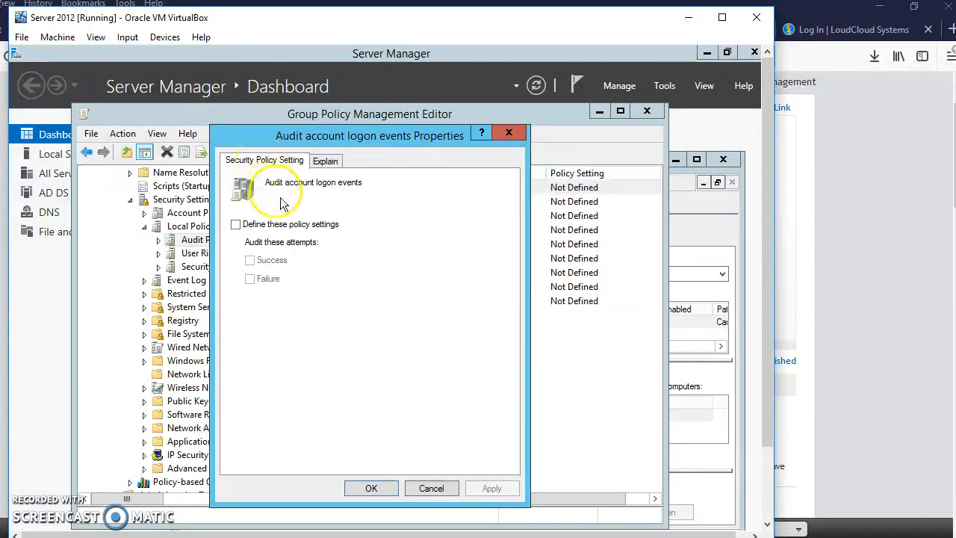
{"action": "left_click", "coordinate": [236, 226]}
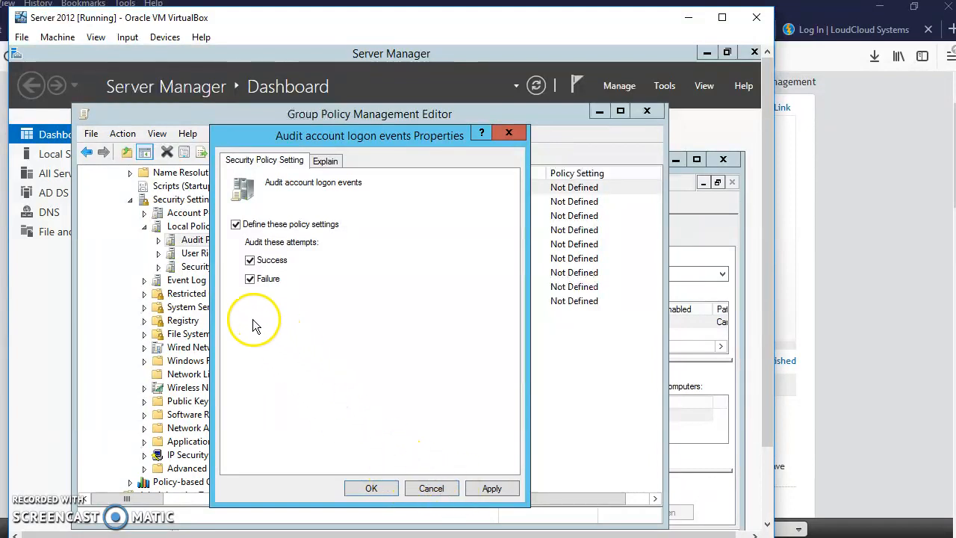
{"action": "left_click", "coordinate": [485, 488]}
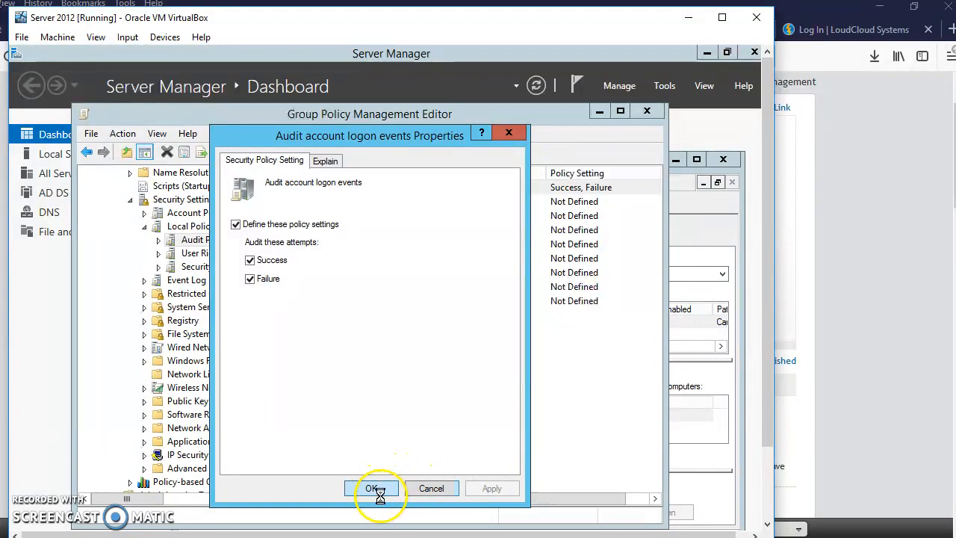
{"action": "left_click", "coordinate": [376, 487]}
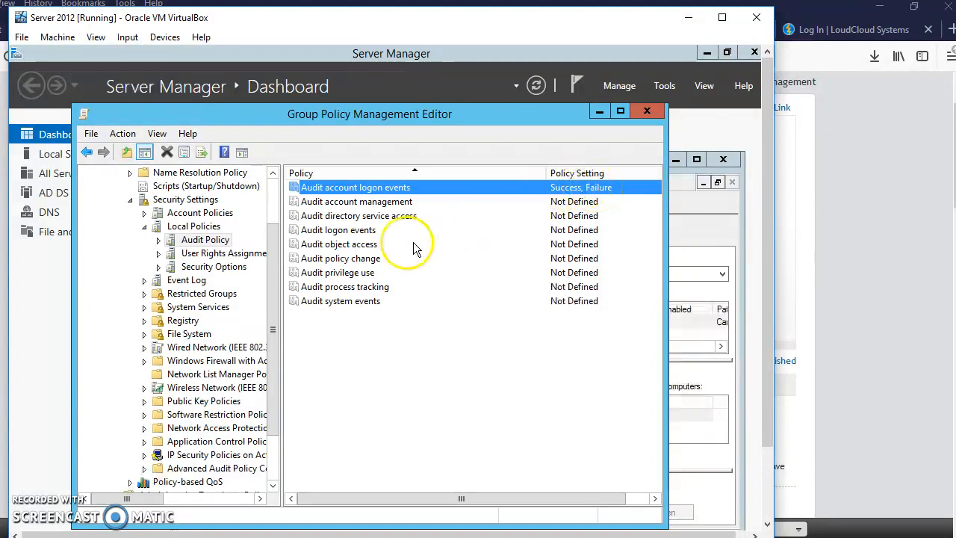
Read the explanation of the Audit logon events policy, and define it to audit both Success and Failure attempts.
{"action": "left_click", "coordinate": [358, 232]}
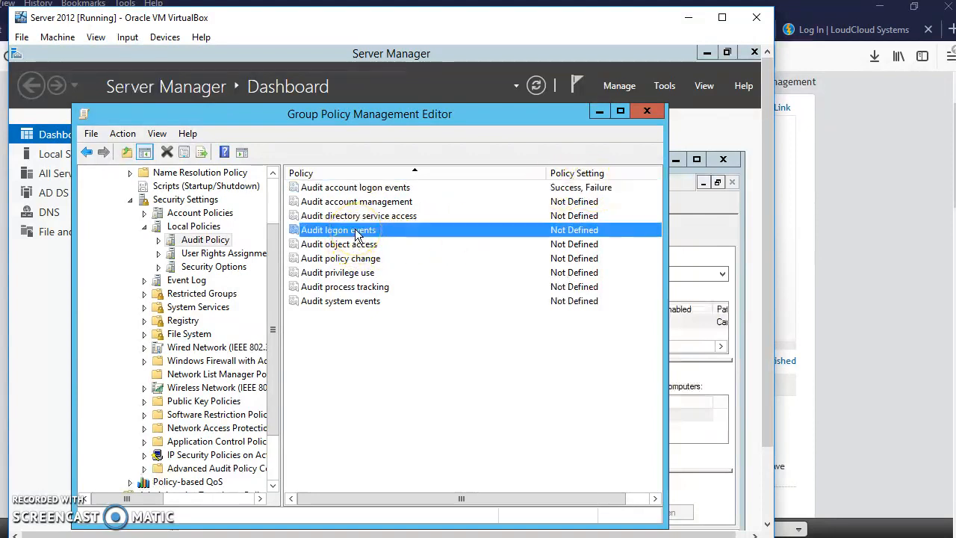
{"action": "double_click", "coordinate": [355, 232]}
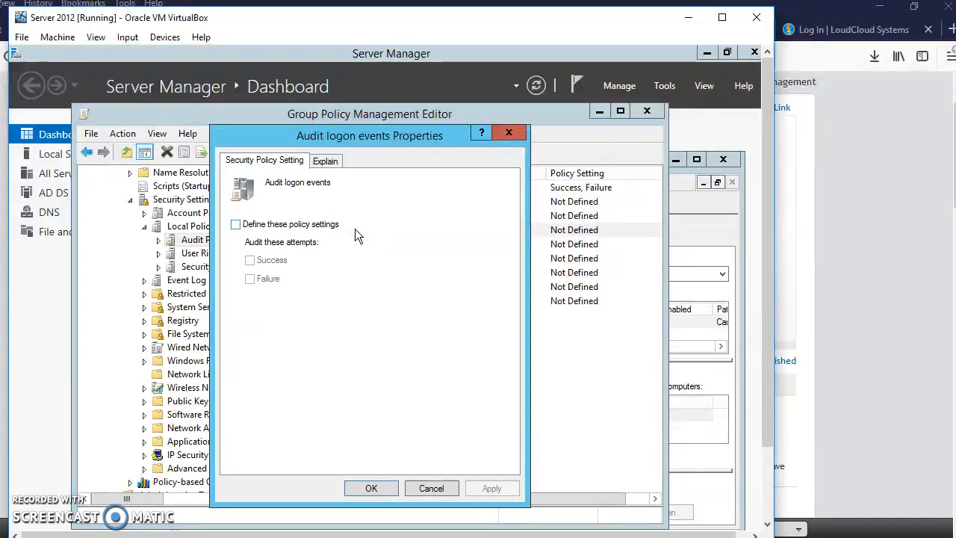
{"action": "left_click", "coordinate": [329, 163]}
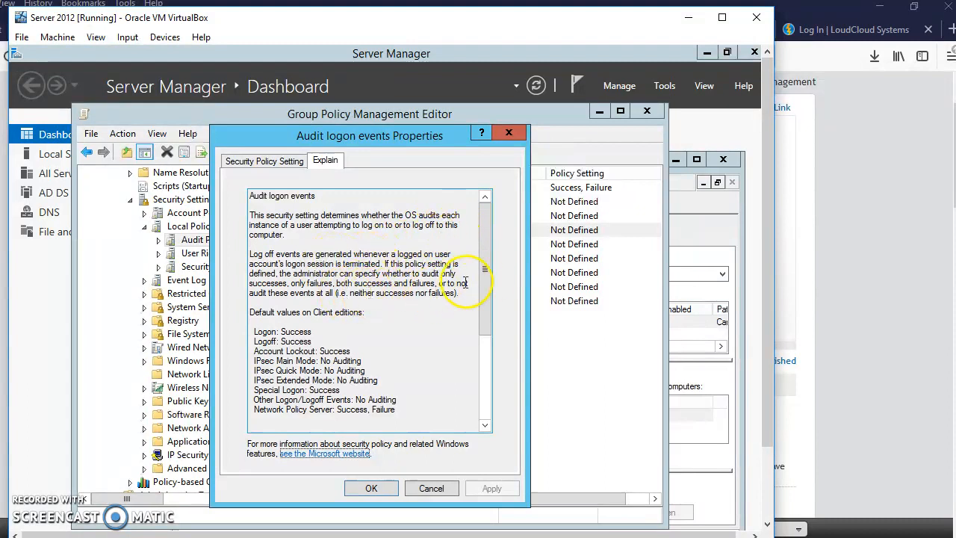
{"action": "left_click_drag", "start_coordinate": [486, 273], "coordinate": [441, 406]}
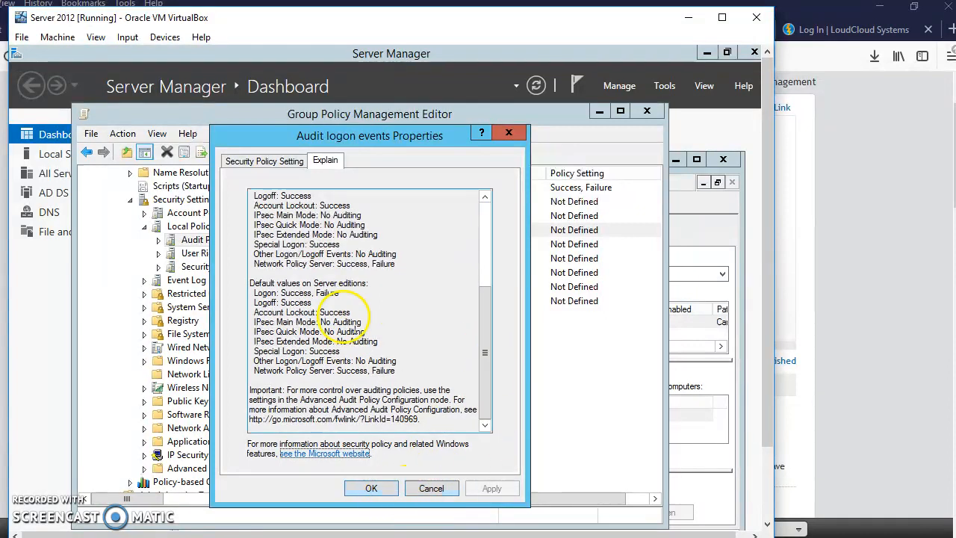
{"action": "left_click", "coordinate": [258, 160]}
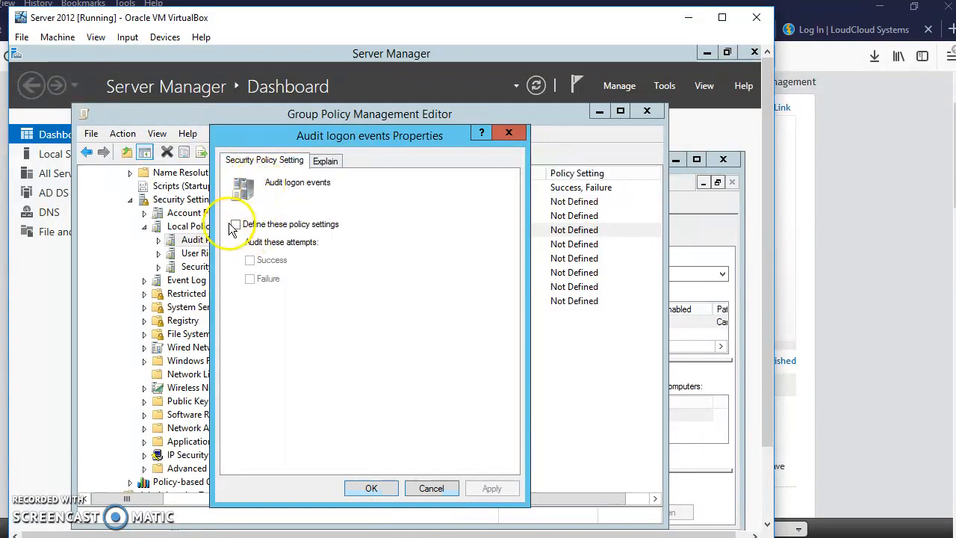
{"action": "left_click", "coordinate": [236, 224]}
{"action": "left_click", "coordinate": [250, 260]}
{"action": "left_click", "coordinate": [250, 279]}
{"action": "left_click", "coordinate": [492, 488]}
{"action": "left_click", "coordinate": [371, 487]}
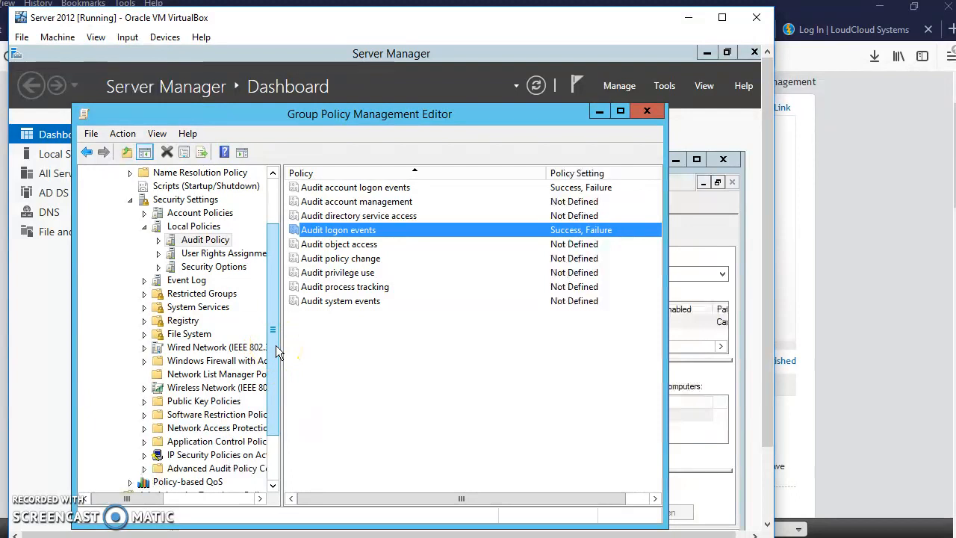
Expand Advanced Audit Policy Configuration and its Audit Policies node, widening the tree so the category names are readable.
{"action": "left_click_drag", "start_coordinate": [271, 346], "coordinate": [272, 364]}
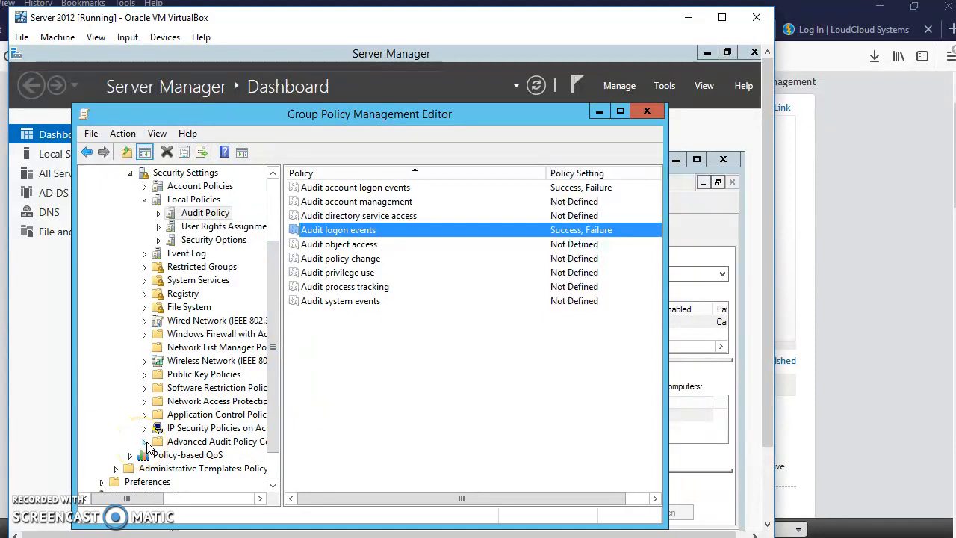
{"action": "left_click", "coordinate": [172, 444]}
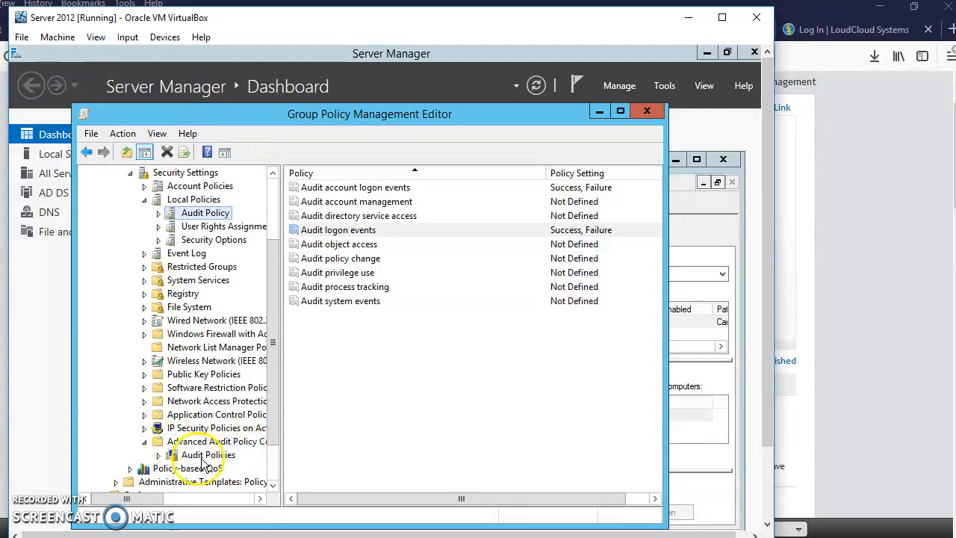
{"action": "left_click", "coordinate": [196, 458]}
{"action": "double_click", "coordinate": [179, 455]}
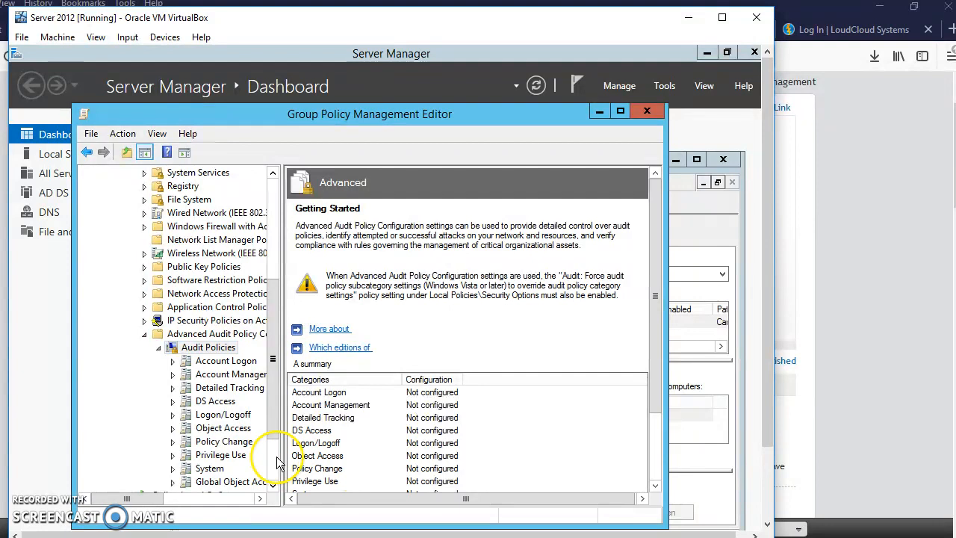
{"action": "left_click_drag", "start_coordinate": [281, 453], "coordinate": [410, 446]}
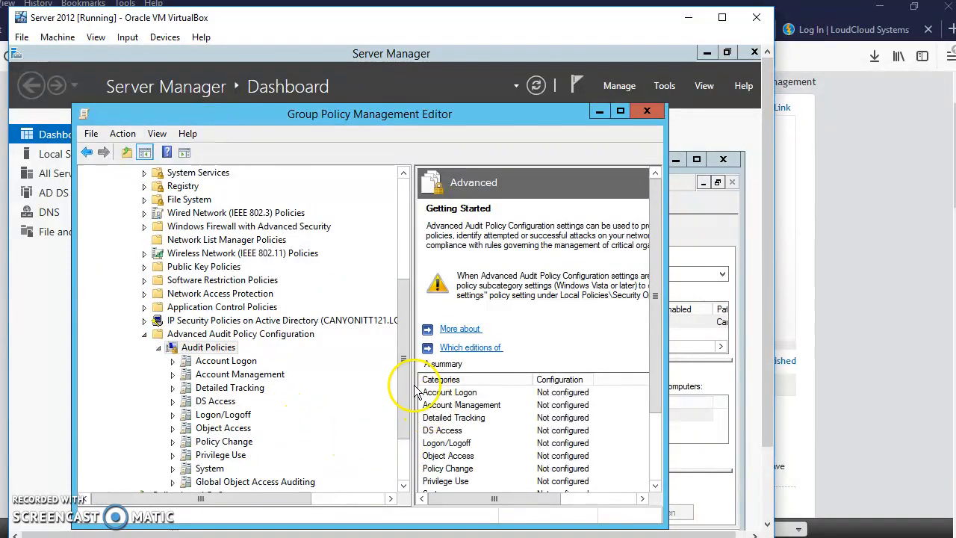
{"action": "mouse_move", "coordinate": [402, 391]}
{"action": "left_mouse_down"}
{"action": "mouse_move", "coordinate": [396, 419]}
{"action": "mouse_move", "coordinate": [397, 410]}
{"action": "left_mouse_up"}
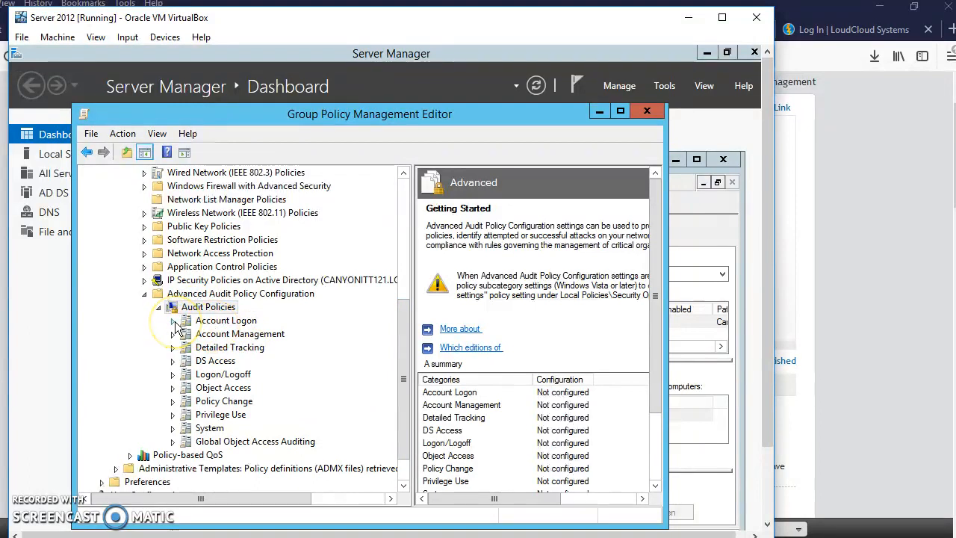
Review the audit subcategories of Account Logon and Account Management, and collapse the Computer Configuration node.
{"action": "left_click", "coordinate": [212, 328]}
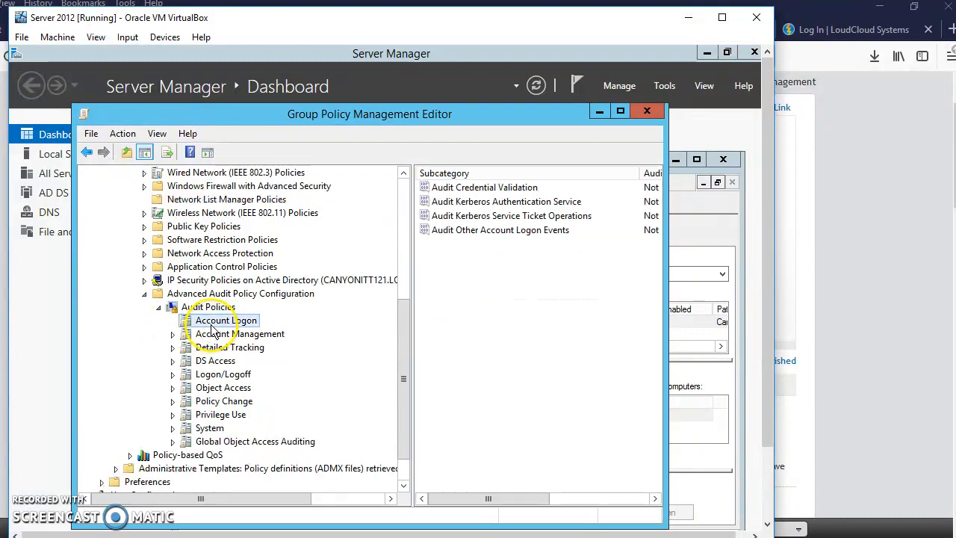
{"action": "mouse_move", "coordinate": [489, 498]}
{"action": "left_mouse_down"}
{"action": "mouse_move", "coordinate": [519, 499]}
{"action": "mouse_move", "coordinate": [482, 499]}
{"action": "left_mouse_up"}
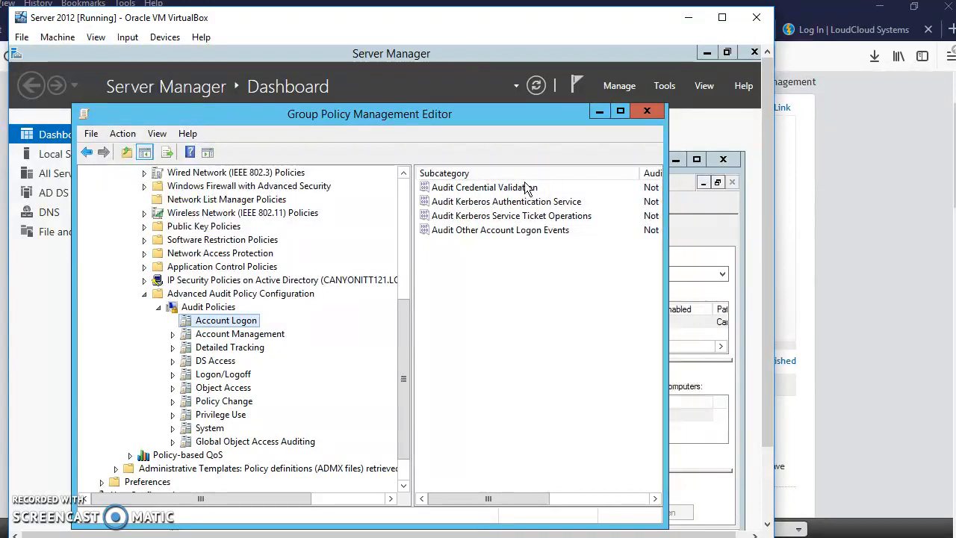
{"action": "left_click", "coordinate": [213, 334]}
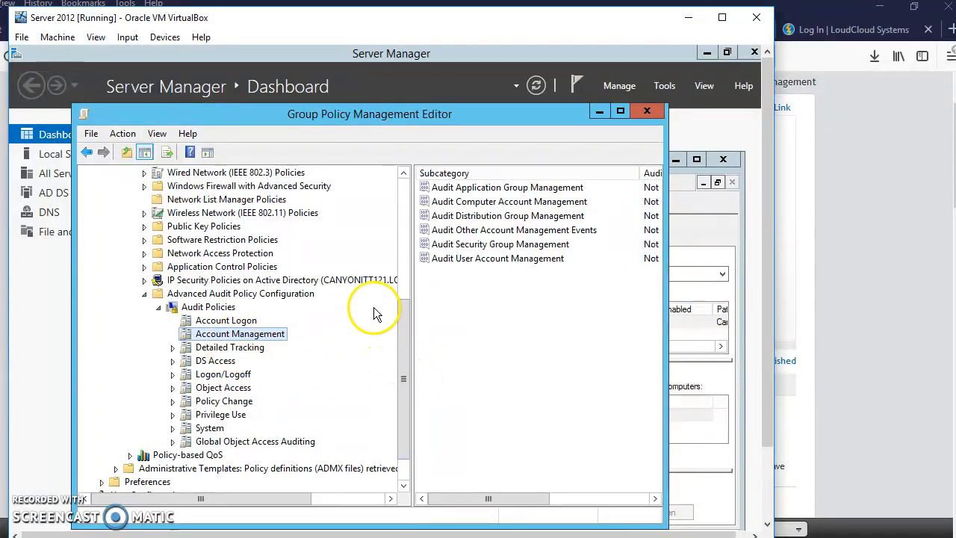
{"action": "left_click_drag", "start_coordinate": [406, 380], "coordinate": [395, 244]}
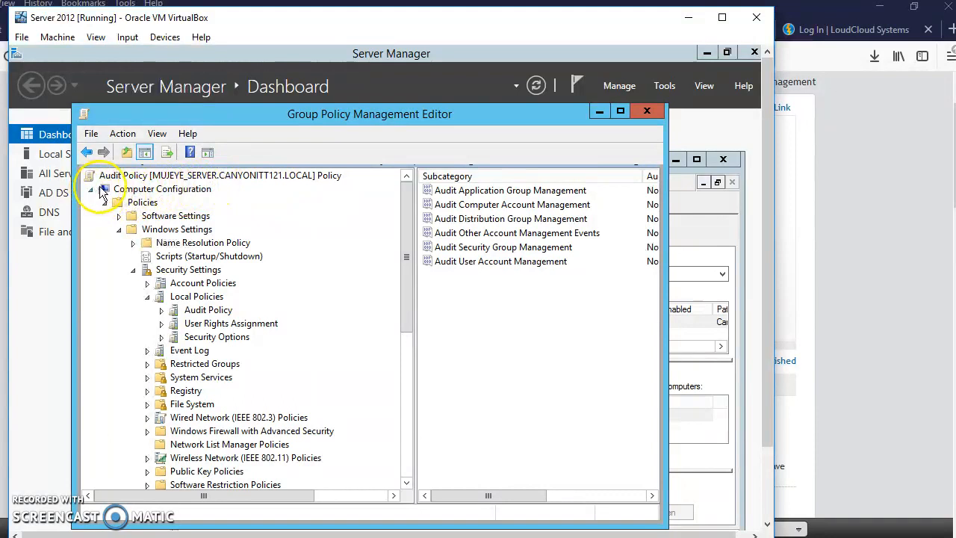
{"action": "left_click", "coordinate": [92, 189]}
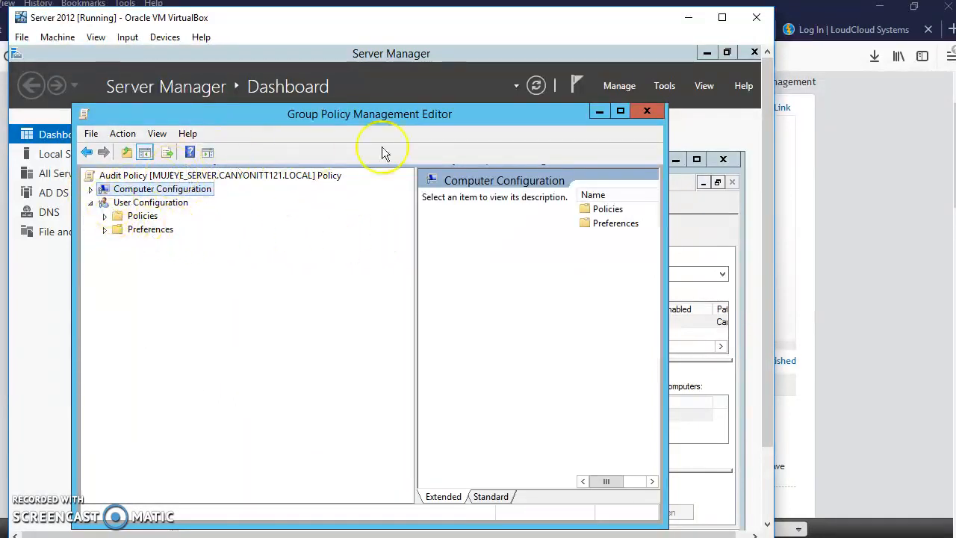
Close the Audit Policy editor, and open the Default Domain Policy for editing, expanding Computer Configuration down to Security Settings.
{"action": "left_click", "coordinate": [649, 111]}
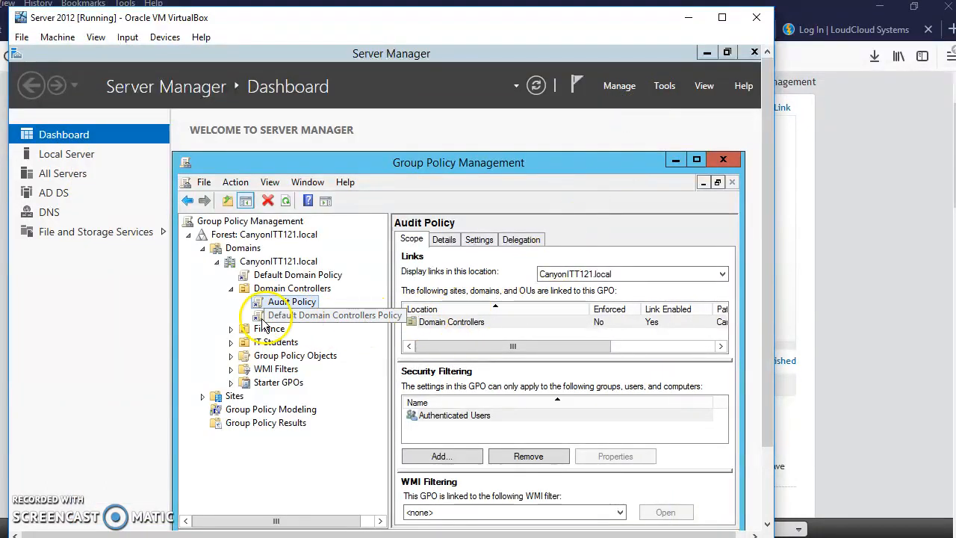
{"action": "right_click", "coordinate": [263, 278]}
{"action": "left_click", "coordinate": [297, 284]}
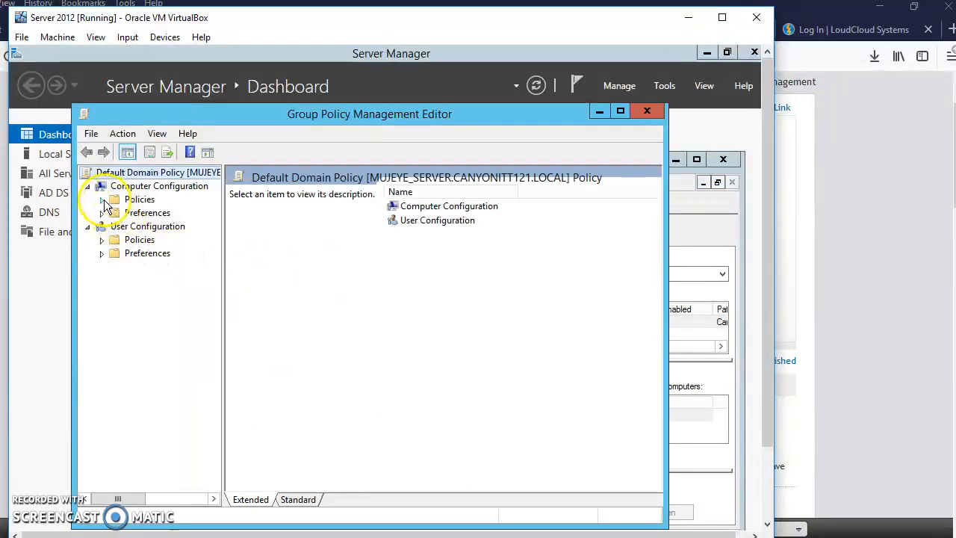
{"action": "left_click", "coordinate": [102, 199]}
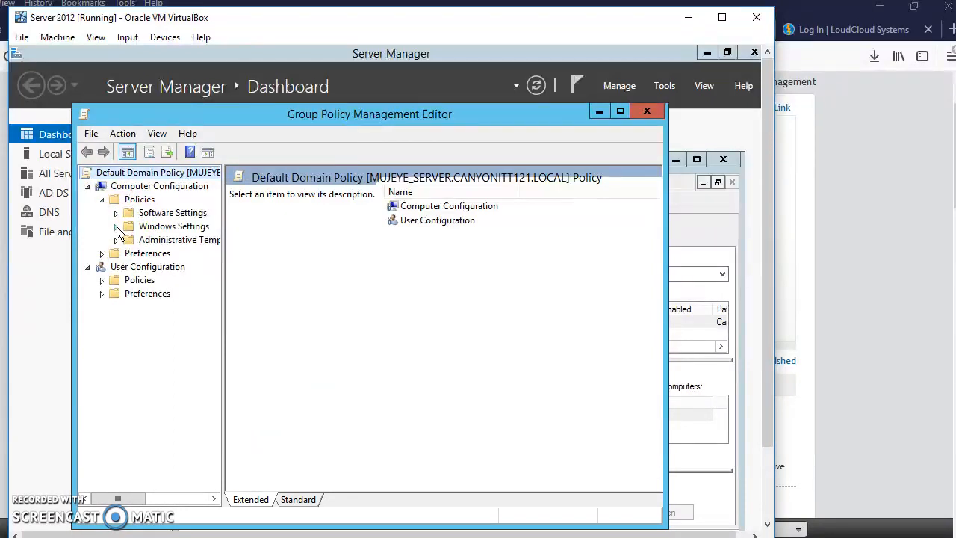
{"action": "left_click", "coordinate": [117, 226]}
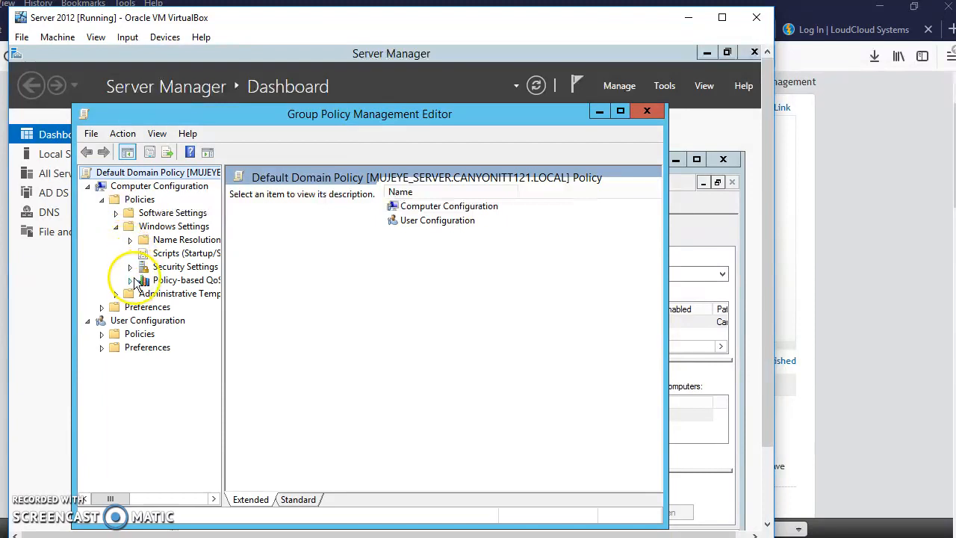
{"action": "left_click", "coordinate": [130, 267]}
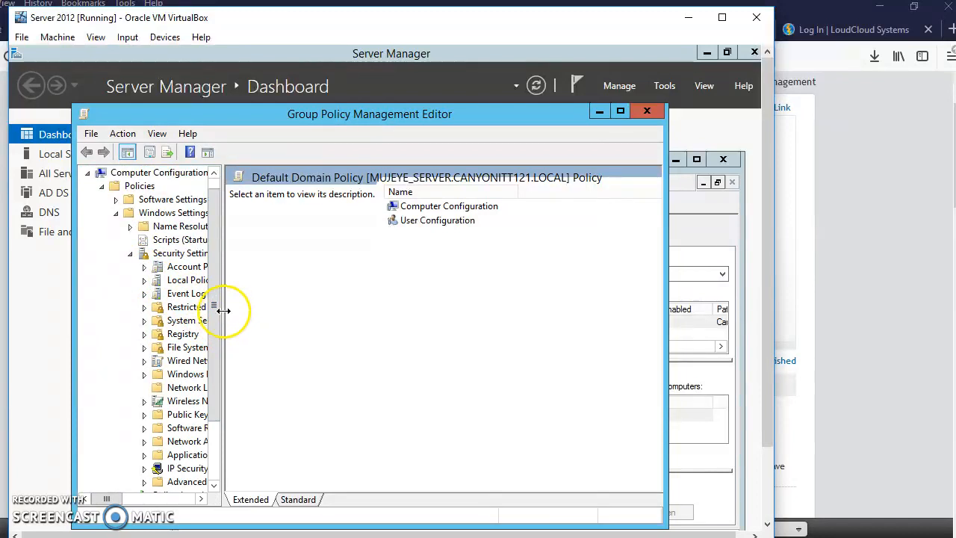
Review the Default Domain Policy's Audit Policy settings under Local Policies, and close the editor and Group Policy Management.
{"action": "left_click_drag", "start_coordinate": [222, 310], "coordinate": [329, 306]}
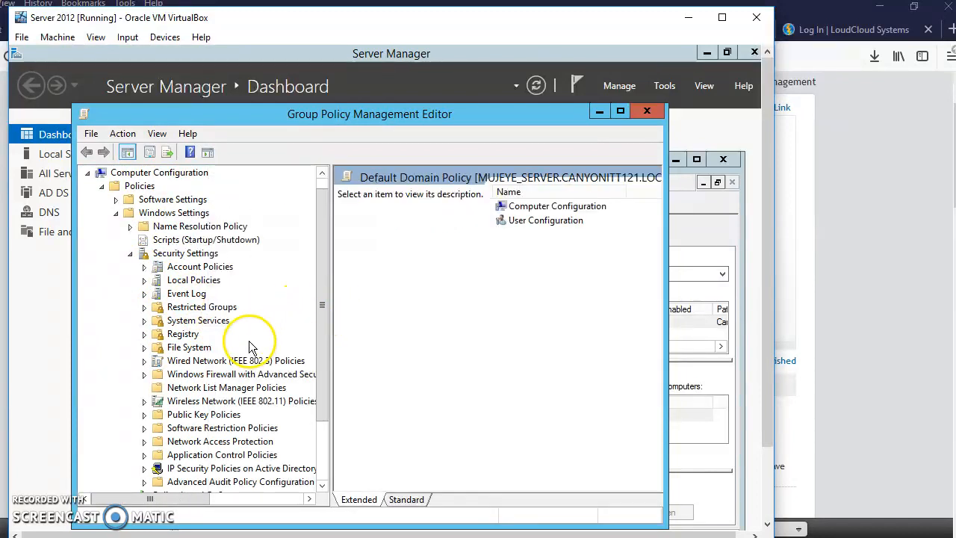
{"action": "left_click", "coordinate": [145, 280]}
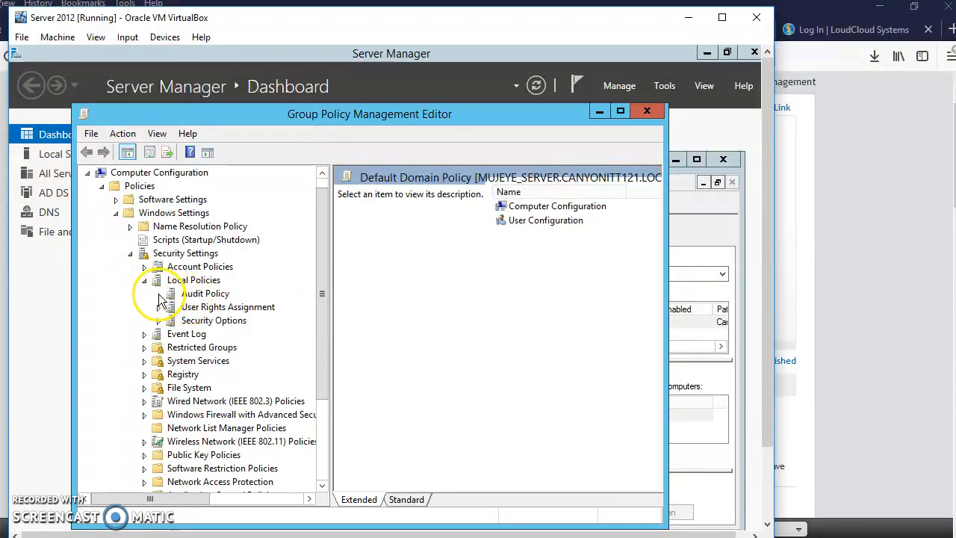
{"action": "left_click", "coordinate": [192, 294]}
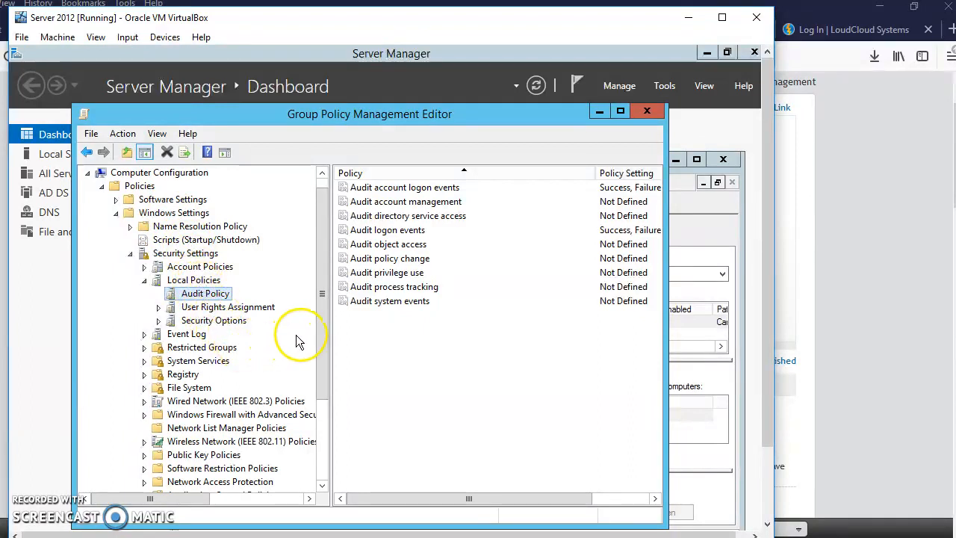
{"action": "scroll", "coordinate": [217, 396], "scroll_direction": "down", "scroll_amount": 2}
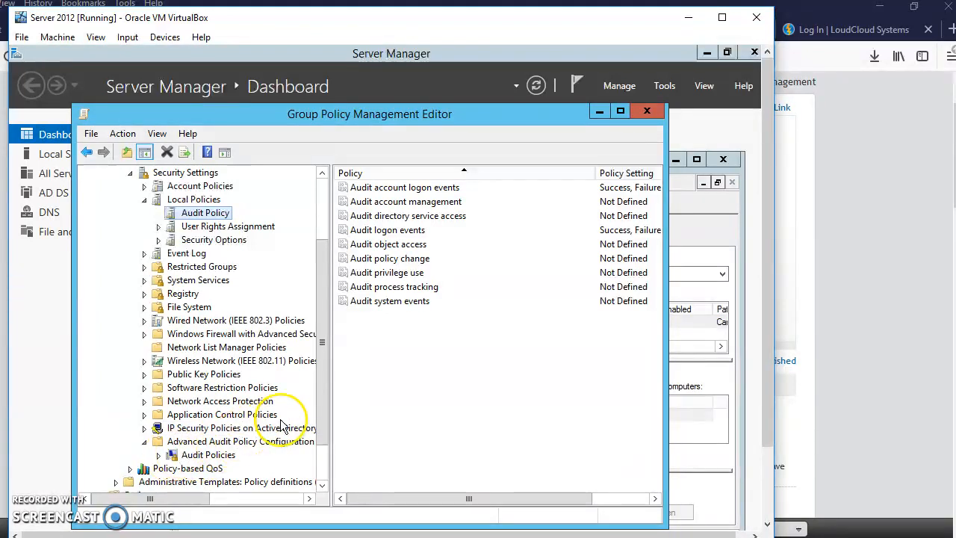
{"action": "left_click", "coordinate": [647, 111]}
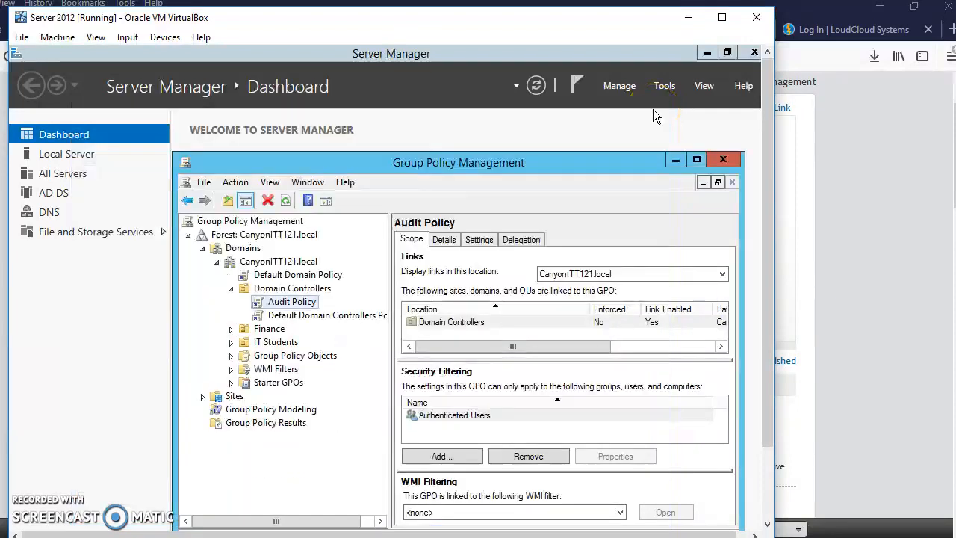
{"action": "left_click", "coordinate": [723, 160]}
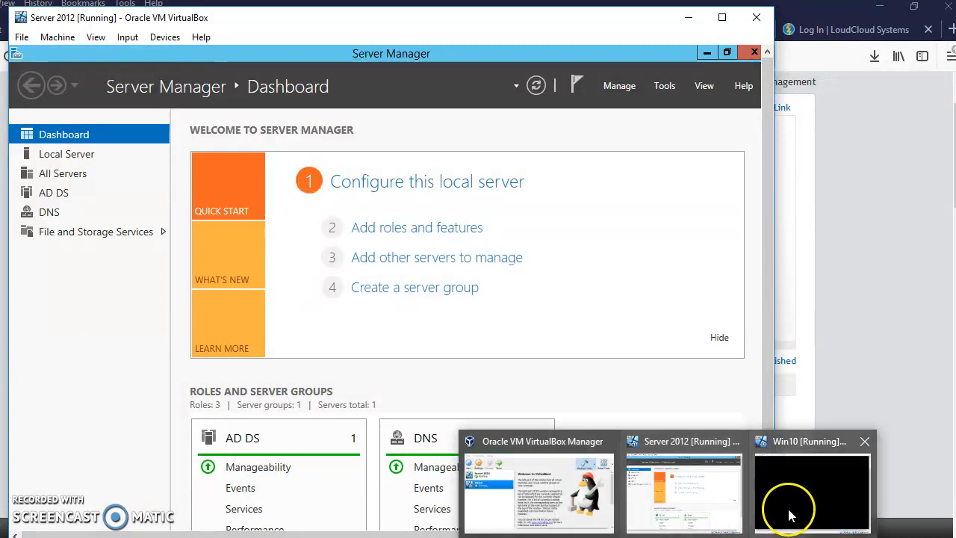
Switch to the Win10 virtual machine and send it the secure attention sequence to reach the sign-in prompt.
{"action": "left_click", "coordinate": [785, 503]}
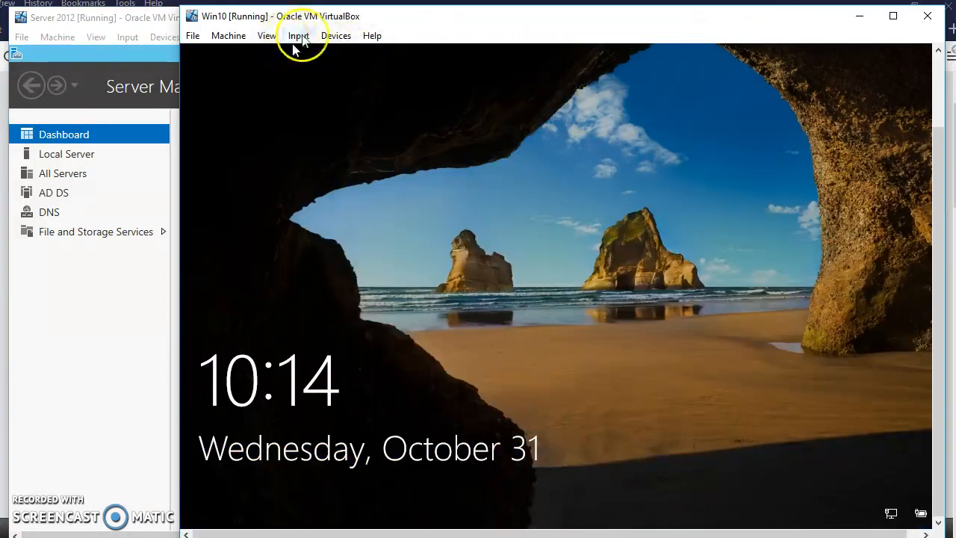
{"action": "left_click", "coordinate": [296, 36]}
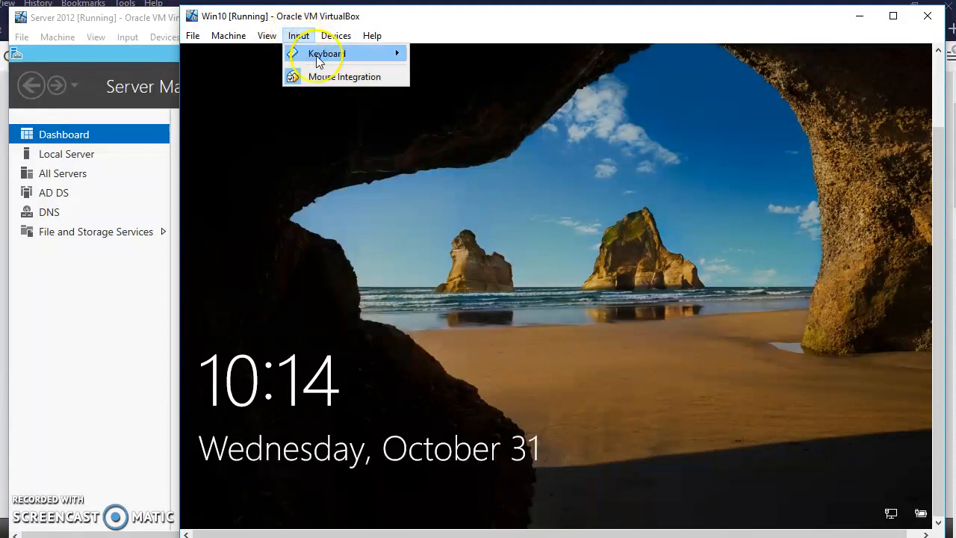
{"action": "mouse_move", "coordinate": [321, 57]}
{"action": "left_click", "coordinate": [456, 77]}
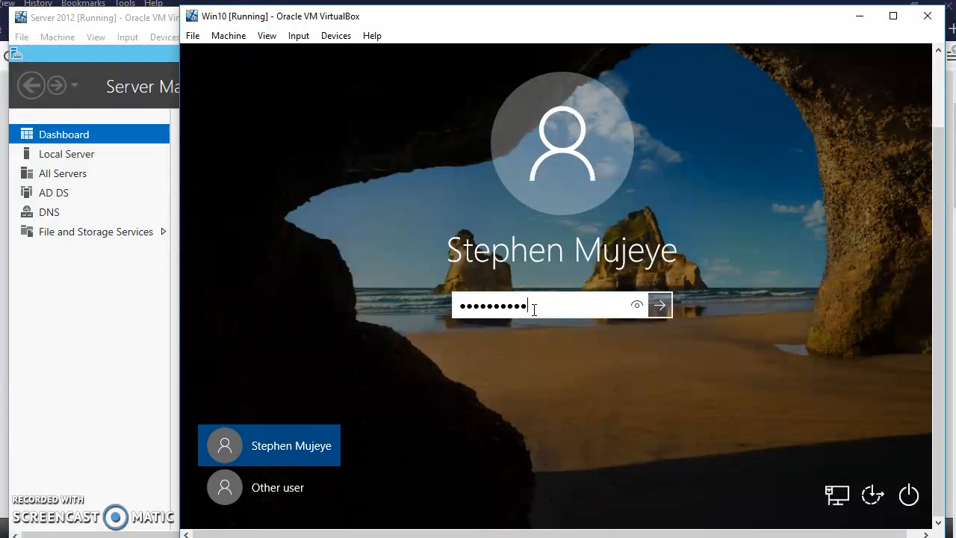
Make two sign-in attempts on the Win10 machine with incorrect passwords, and sign in with the correct account password.
{"action": "left_click", "coordinate": [515, 335]}
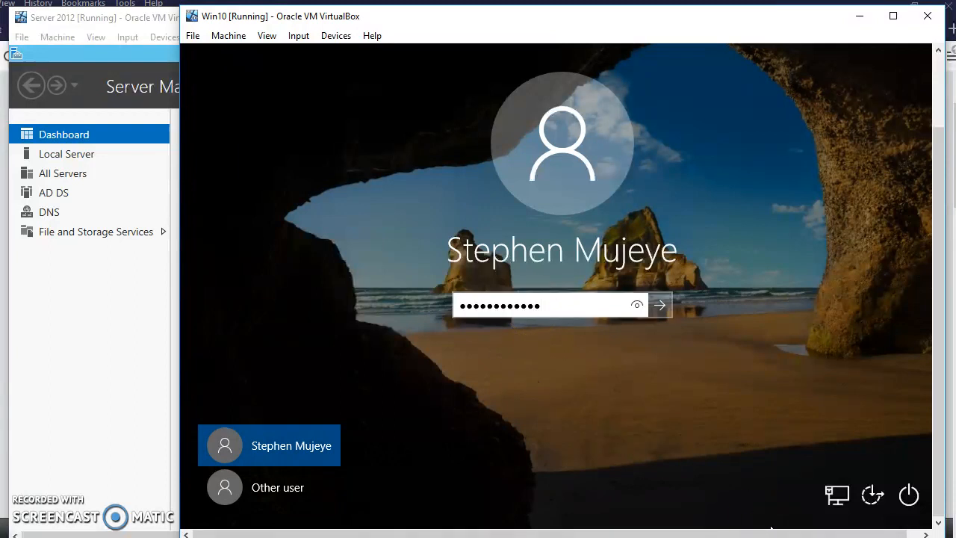
{"action": "left_click", "coordinate": [661, 306]}
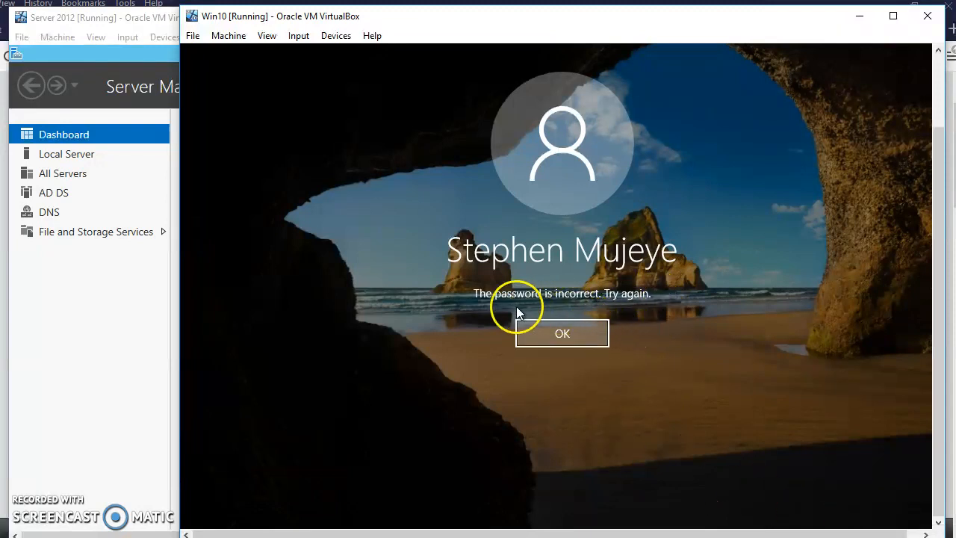
{"action": "left_click", "coordinate": [542, 333]}
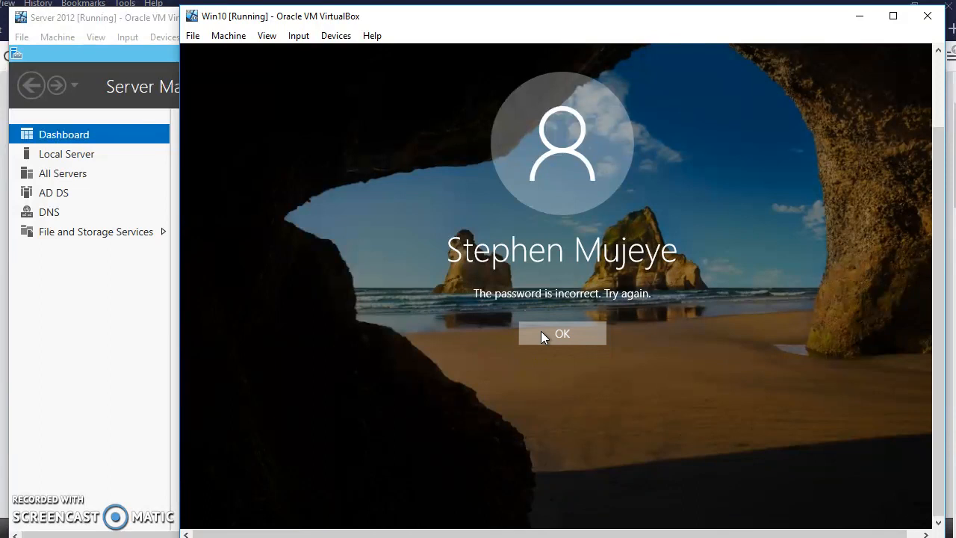
{"action": "type", "text": "*************"}
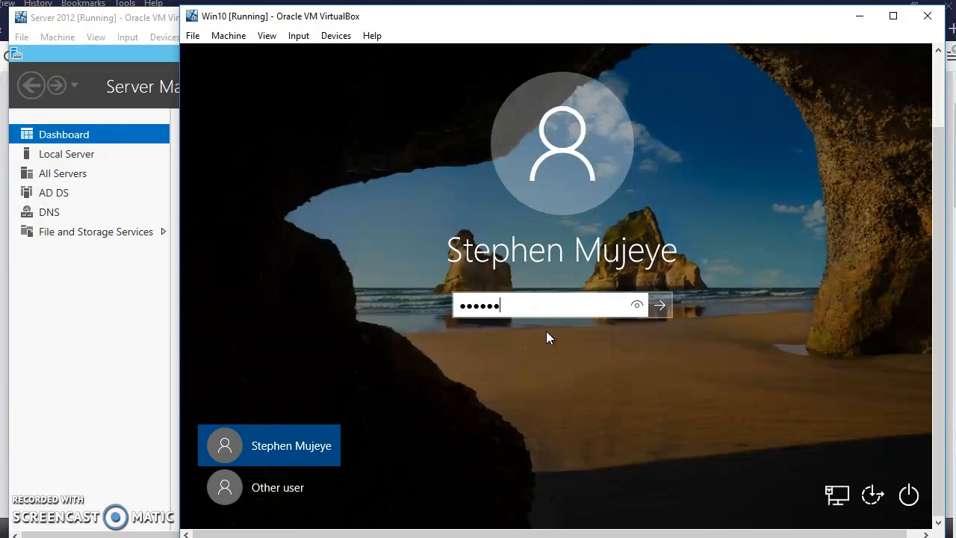
{"action": "left_click", "coordinate": [661, 305]}
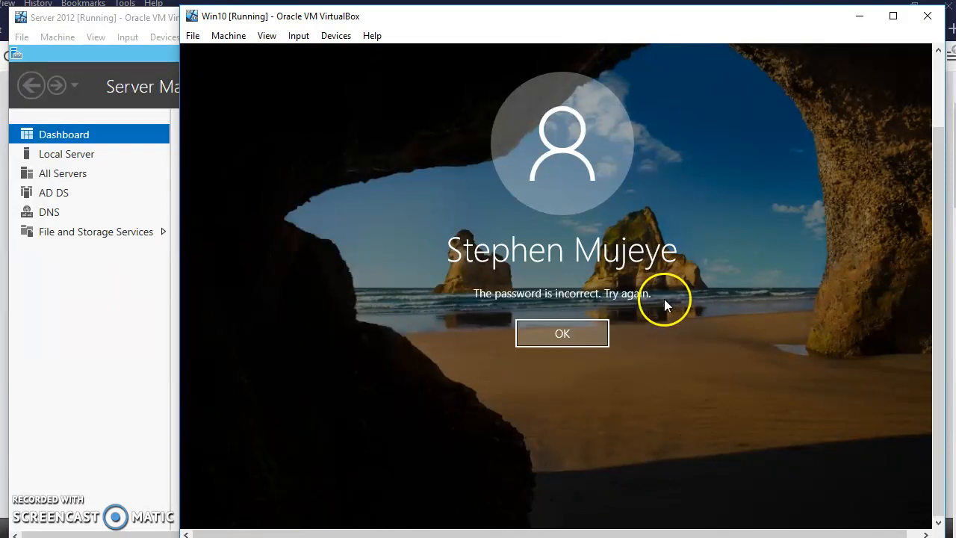
{"action": "left_click", "coordinate": [586, 334]}
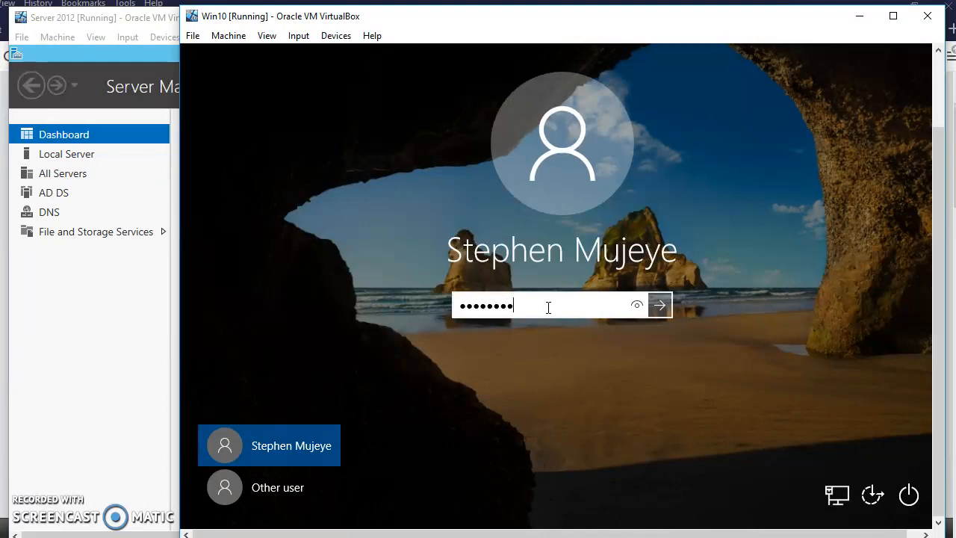
{"action": "left_click", "coordinate": [657, 303]}
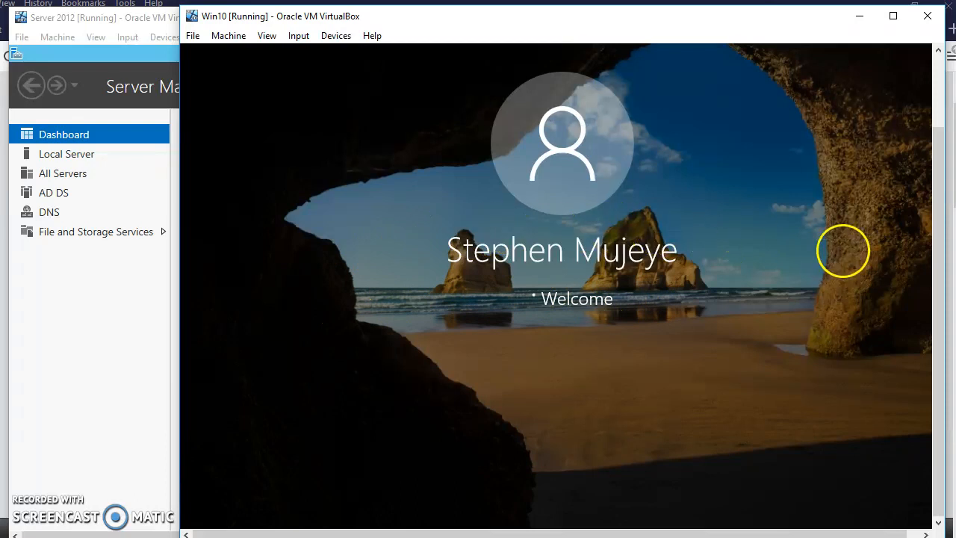
Return to the Server 2012 virtual machine, bring up Event Viewer, and reload the Security log to load its newest events.
{"action": "left_click", "coordinate": [60, 276]}
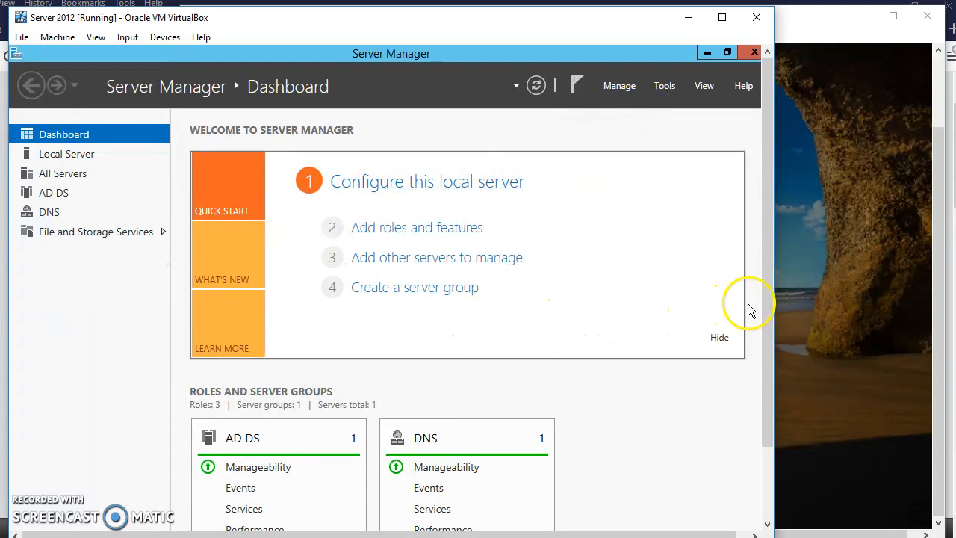
{"action": "left_click_drag", "start_coordinate": [765, 283], "coordinate": [768, 378]}
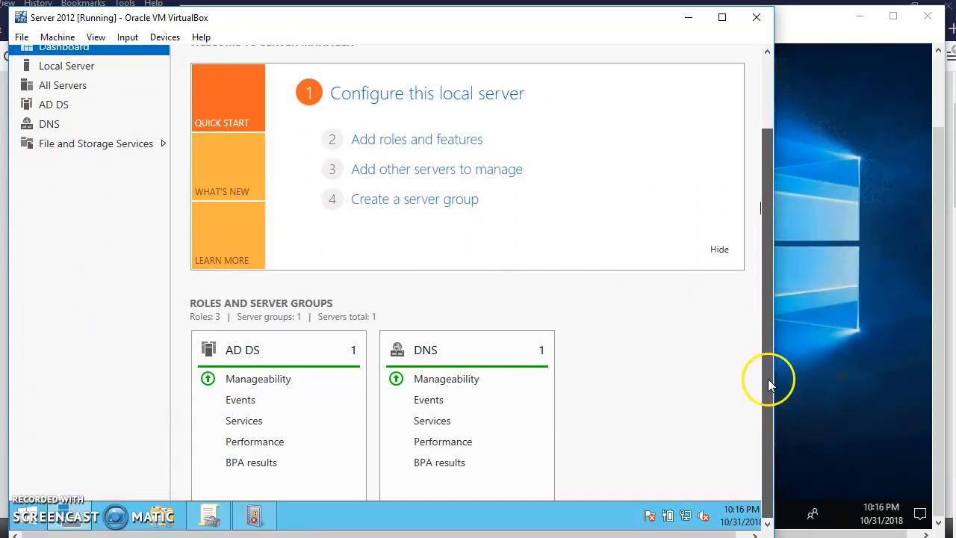
{"action": "left_click", "coordinate": [252, 521]}
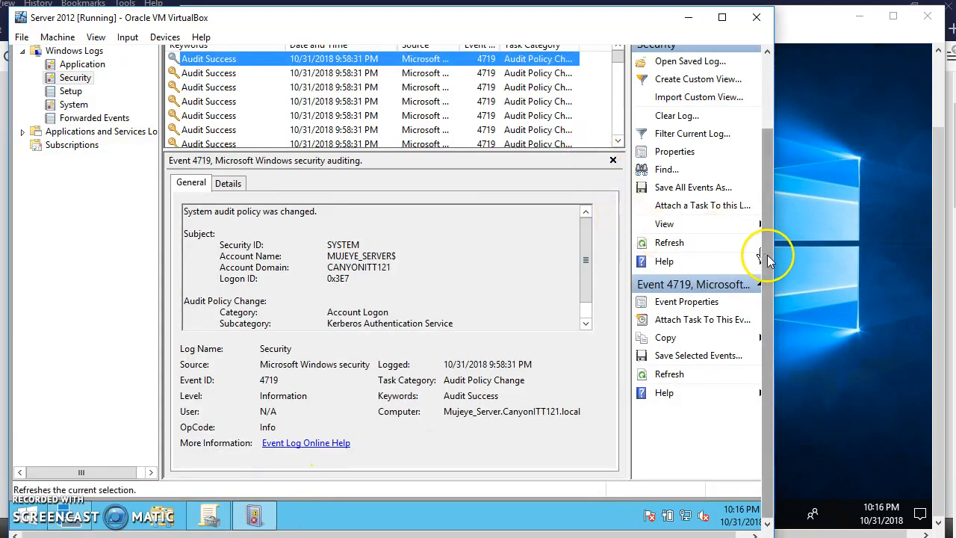
{"action": "left_click_drag", "start_coordinate": [768, 258], "coordinate": [792, 167]}
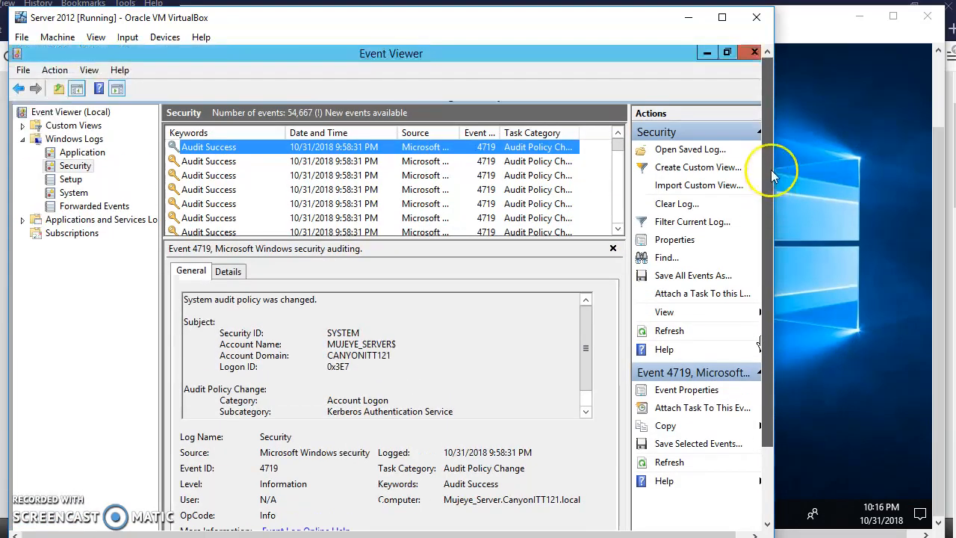
{"action": "left_click", "coordinate": [85, 171]}
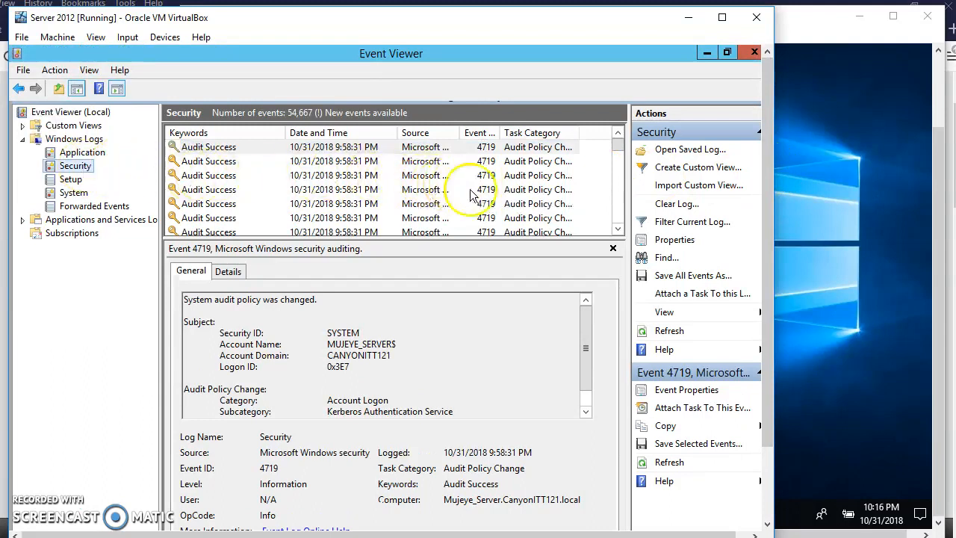
{"action": "left_click", "coordinate": [621, 149]}
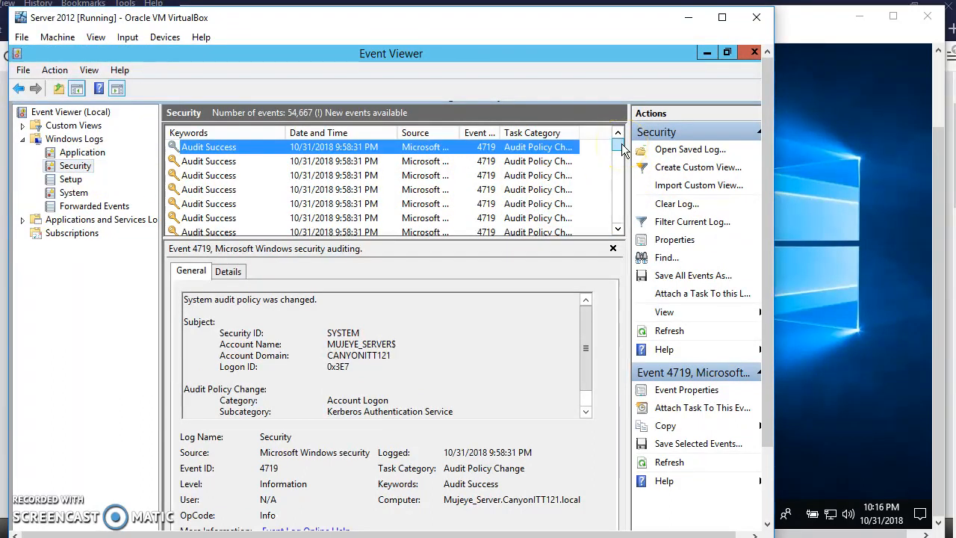
{"action": "left_click", "coordinate": [79, 152]}
{"action": "left_click", "coordinate": [74, 167]}
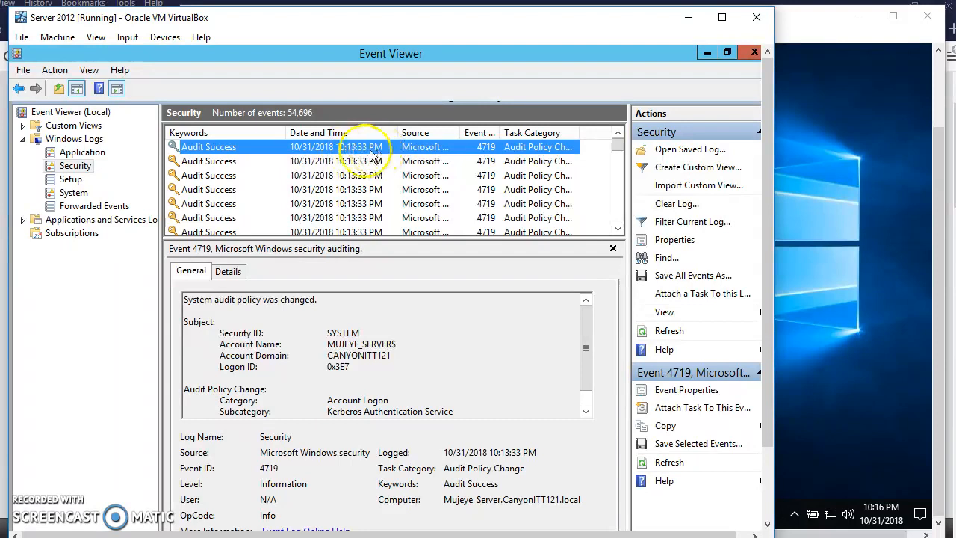
Examine the Security log entries for the recent successful and failed logon events, checking their times and task categories.
{"action": "left_click", "coordinate": [617, 229]}
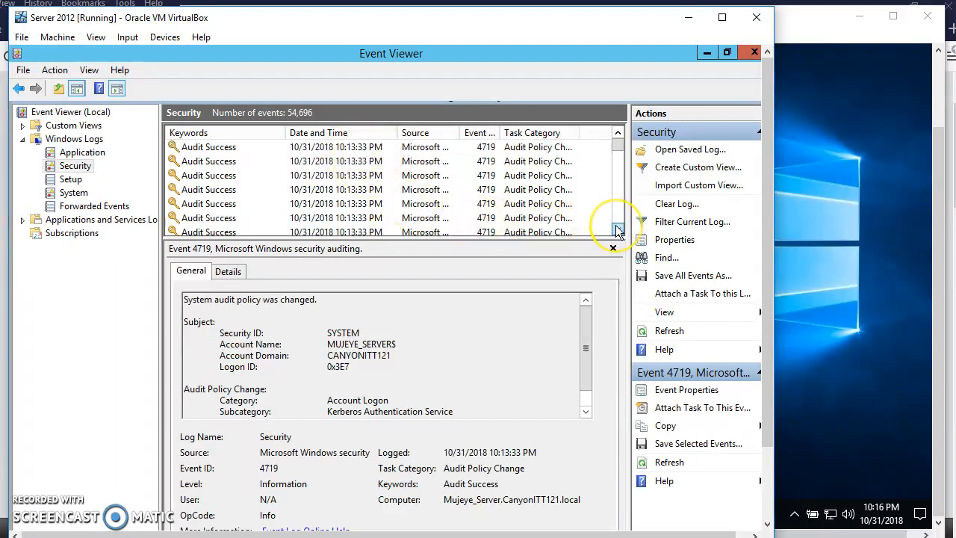
{"action": "left_click", "coordinate": [618, 229]}
{"action": "left_click", "coordinate": [617, 229]}
{"action": "left_click", "coordinate": [618, 229]}
{"action": "left_click", "coordinate": [618, 229]}
{"action": "left_click", "coordinate": [618, 229]}
{"action": "left_click", "coordinate": [618, 228]}
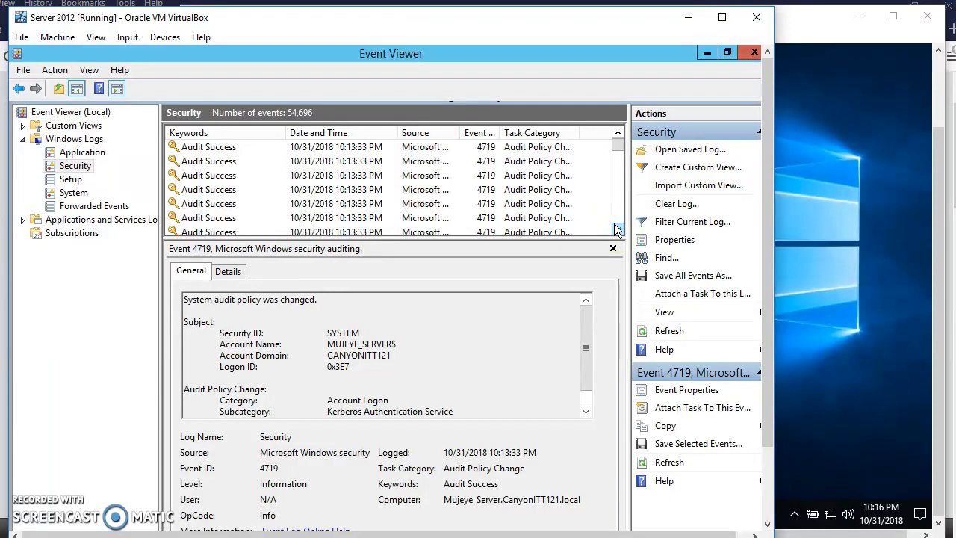
{"action": "left_click", "coordinate": [617, 228]}
{"action": "left_click", "coordinate": [618, 229]}
{"action": "left_click", "coordinate": [618, 229]}
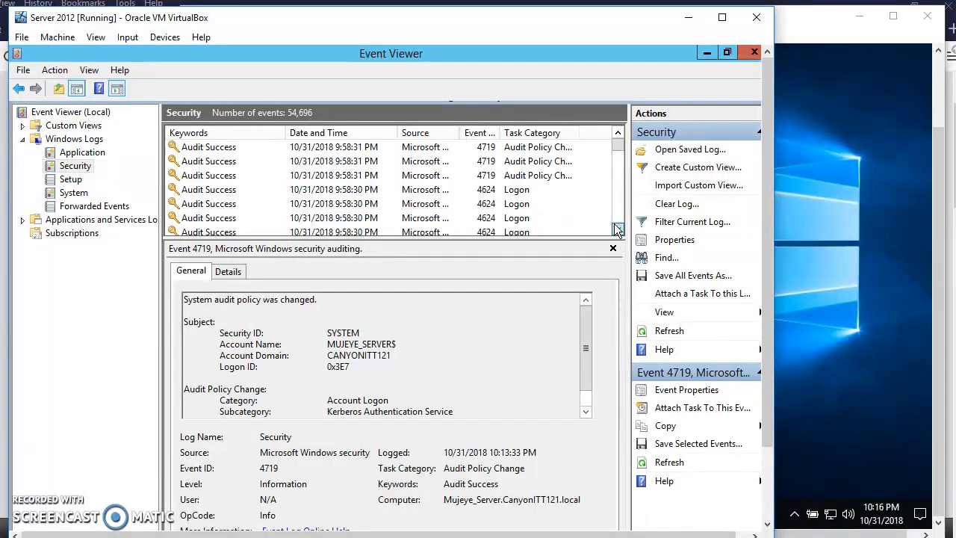
{"action": "left_click", "coordinate": [617, 228]}
{"action": "left_click", "coordinate": [617, 229]}
{"action": "left_click", "coordinate": [617, 229]}
{"action": "left_click", "coordinate": [618, 228]}
{"action": "left_click", "coordinate": [618, 229]}
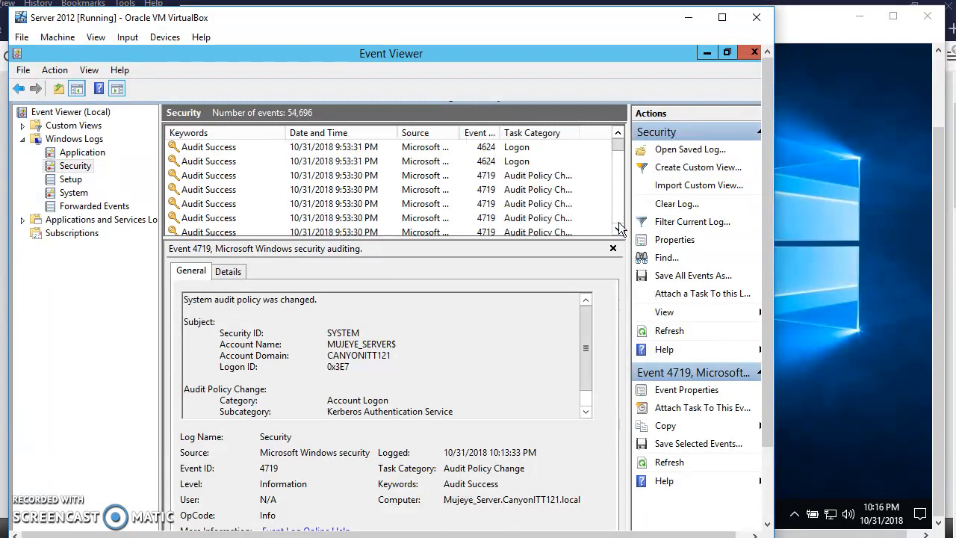
{"action": "left_click", "coordinate": [614, 149]}
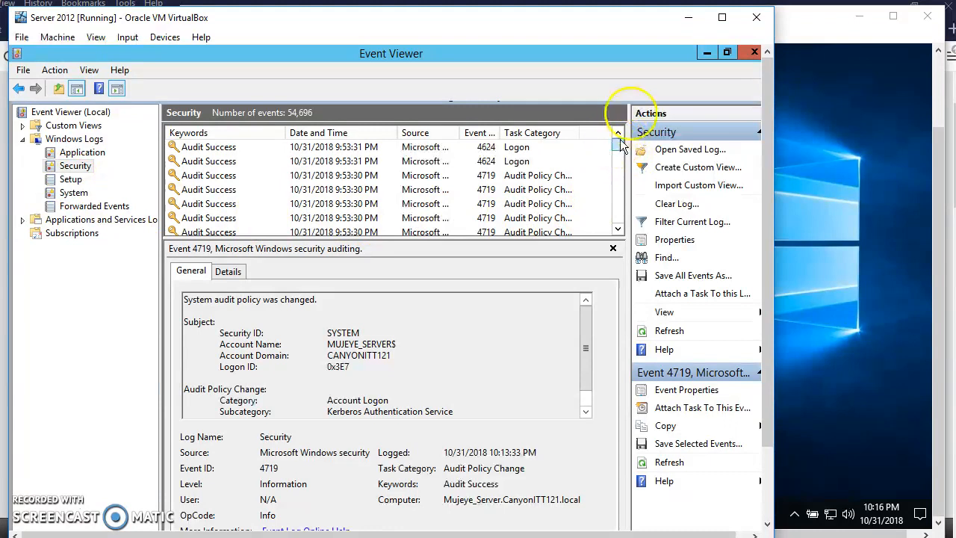
Close Event Viewer, reopen it from Server Manager, and display the Security log under Windows Logs.
{"action": "left_click", "coordinate": [754, 51]}
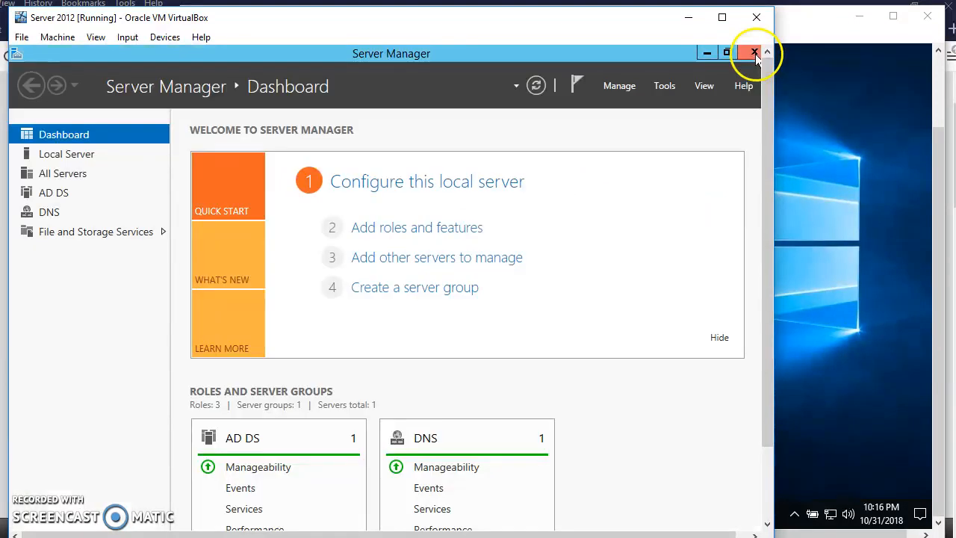
{"action": "left_click", "coordinate": [667, 89]}
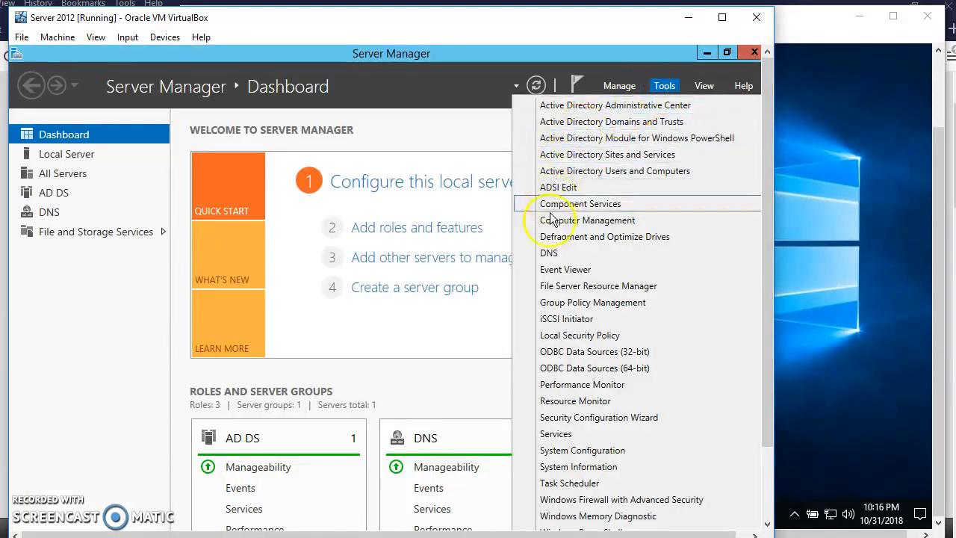
{"action": "left_click", "coordinate": [530, 274]}
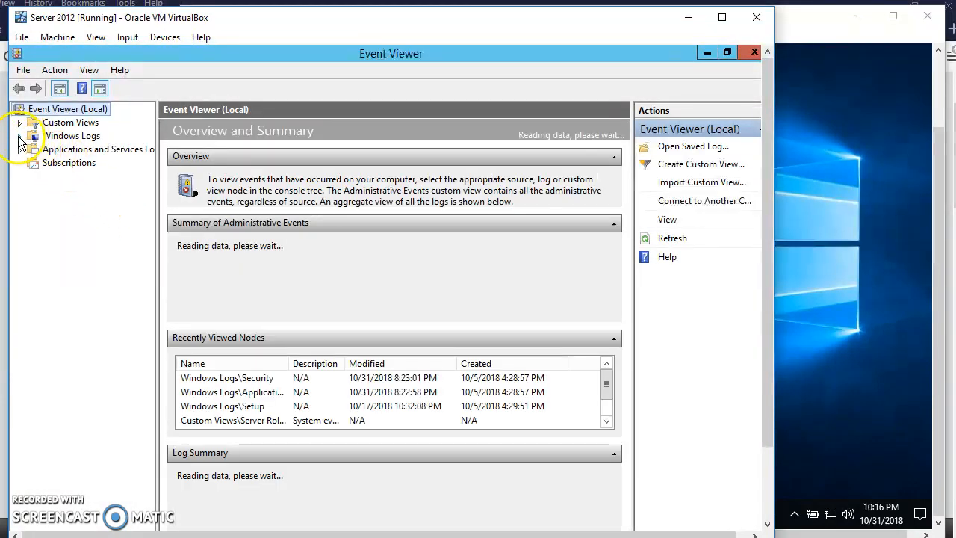
{"action": "left_click", "coordinate": [20, 137]}
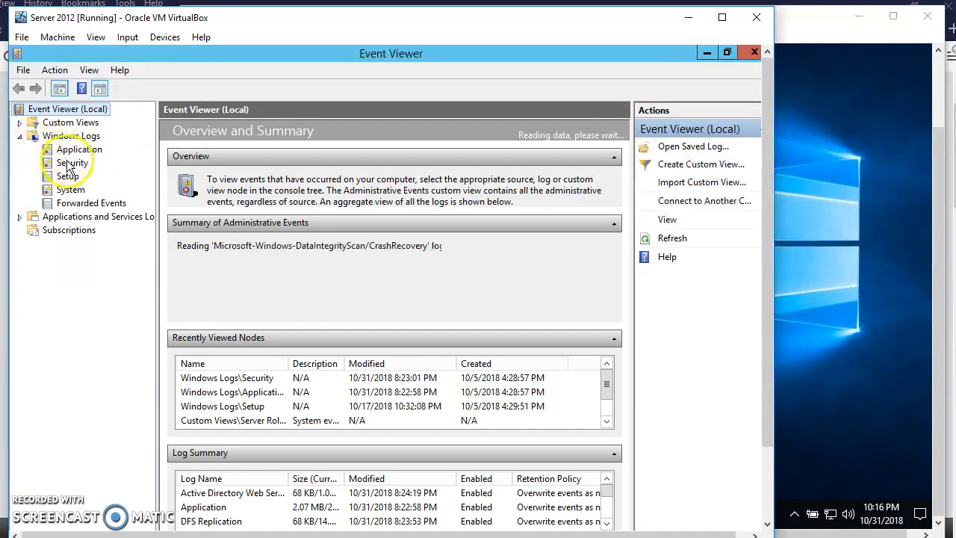
{"action": "left_click", "coordinate": [71, 163]}
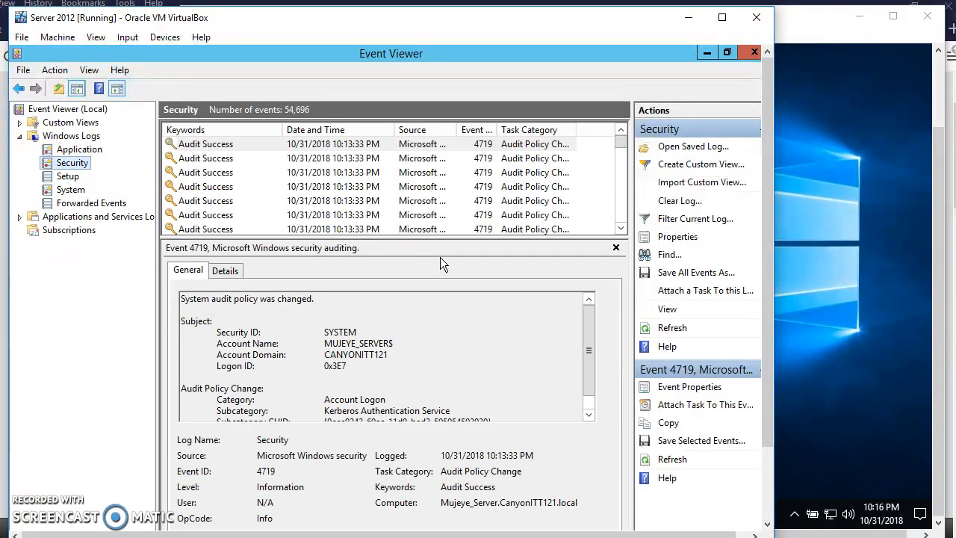
Look through the Security log from its newest events to the previous day's entries, checking keywords and task categories, and return to the newest.
{"action": "left_click", "coordinate": [620, 228]}
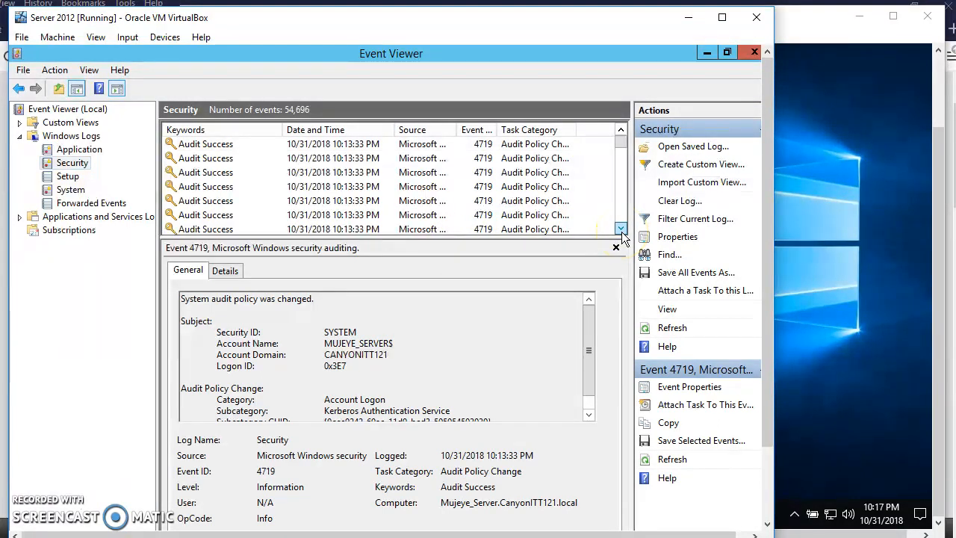
{"action": "left_click", "coordinate": [621, 229]}
{"action": "left_click", "coordinate": [621, 228]}
{"action": "left_click", "coordinate": [621, 229]}
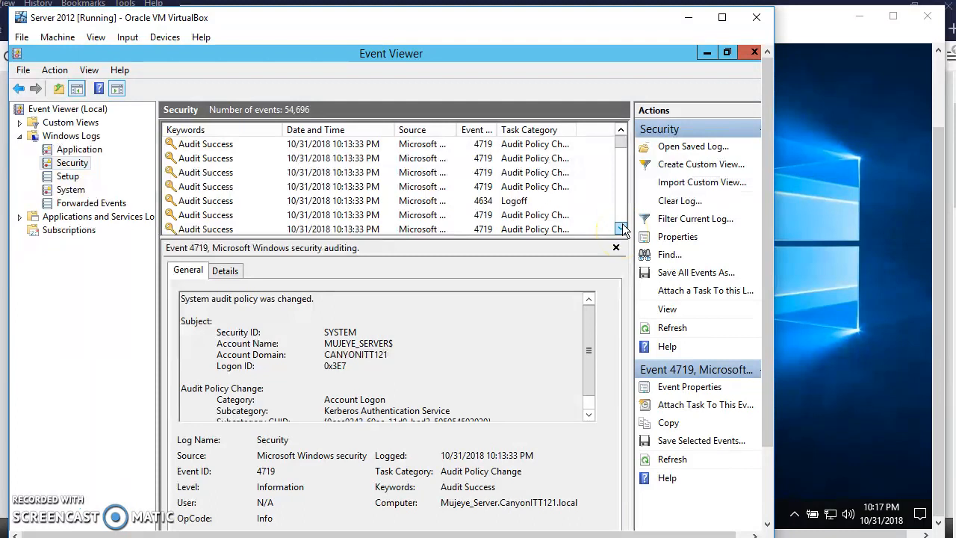
{"action": "left_click", "coordinate": [621, 229]}
{"action": "left_click", "coordinate": [621, 228]}
{"action": "left_click", "coordinate": [621, 229]}
{"action": "left_click", "coordinate": [621, 229]}
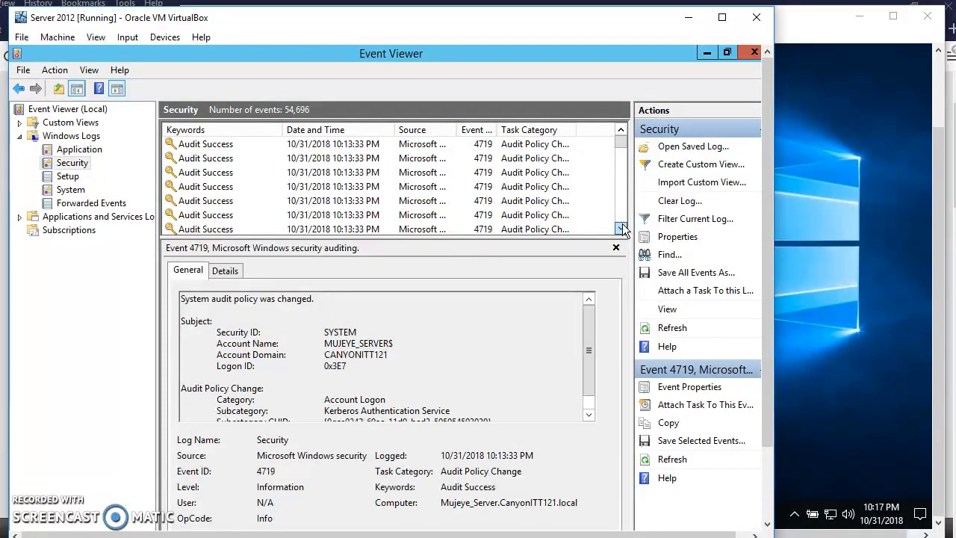
{"action": "left_click", "coordinate": [621, 229]}
{"action": "left_click", "coordinate": [621, 229]}
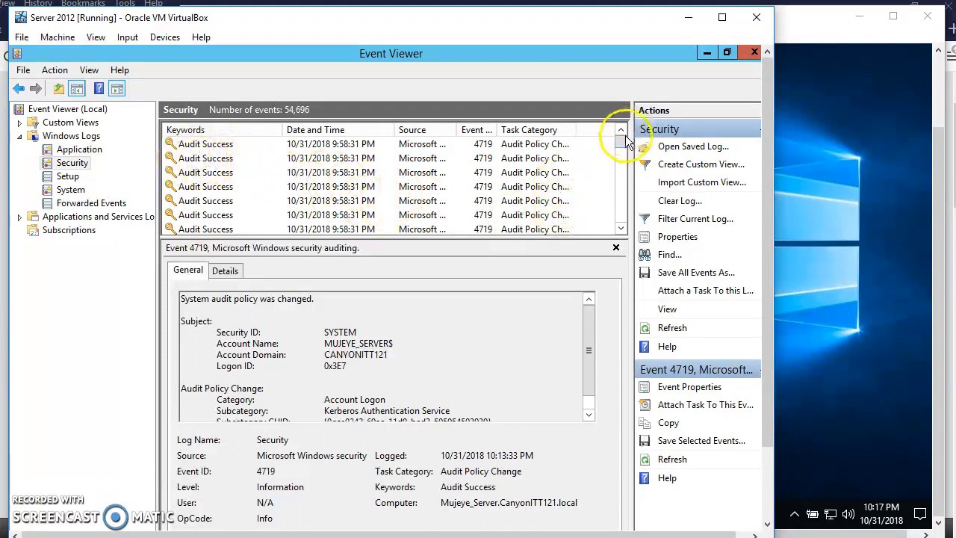
{"action": "left_click_drag", "start_coordinate": [621, 145], "coordinate": [622, 147]}
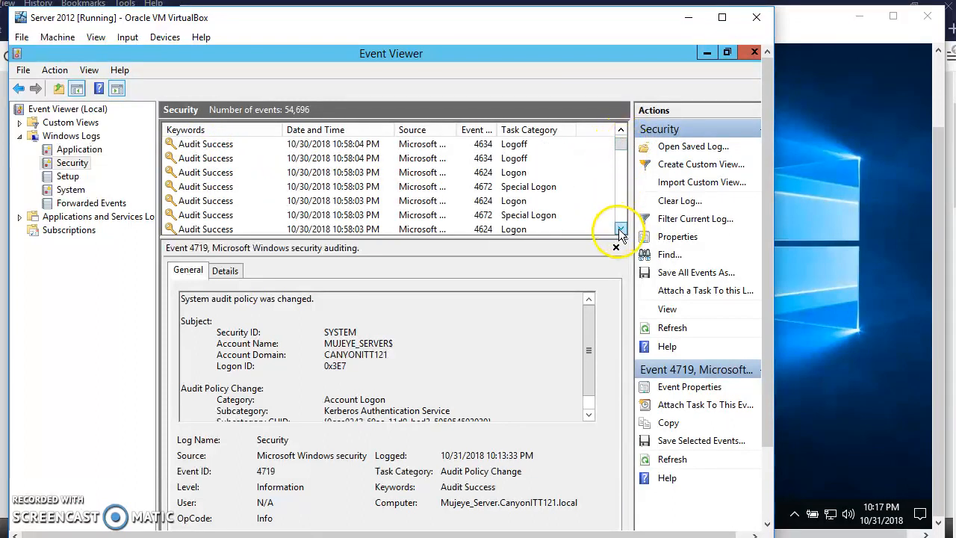
{"action": "left_click", "coordinate": [621, 229]}
{"action": "left_click_drag", "start_coordinate": [621, 228], "coordinate": [622, 229]}
{"action": "left_click_drag", "start_coordinate": [620, 144], "coordinate": [621, 131]}
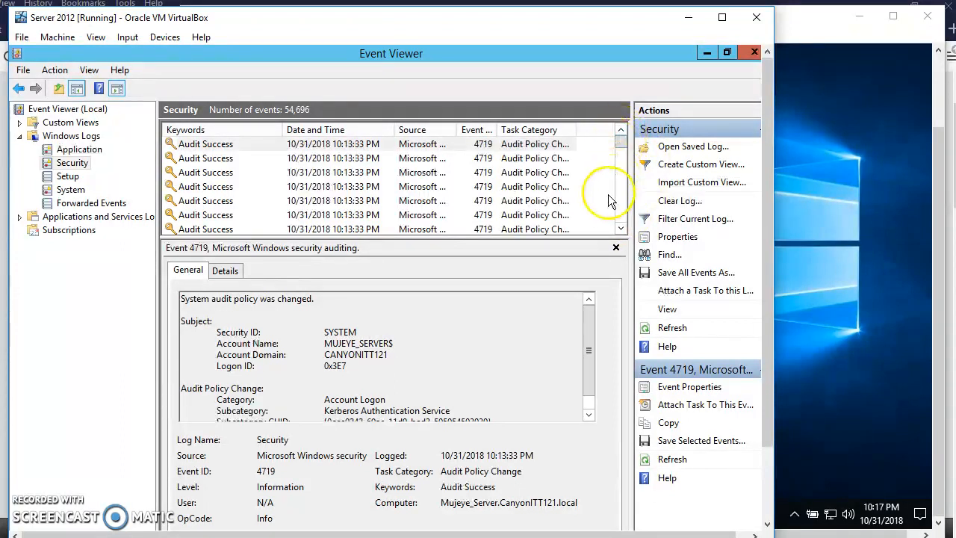
Search down the 10/31/2018 Security log entries for the Audit Failure events from the failed sign-in attempts.
{"action": "left_click", "coordinate": [626, 233]}
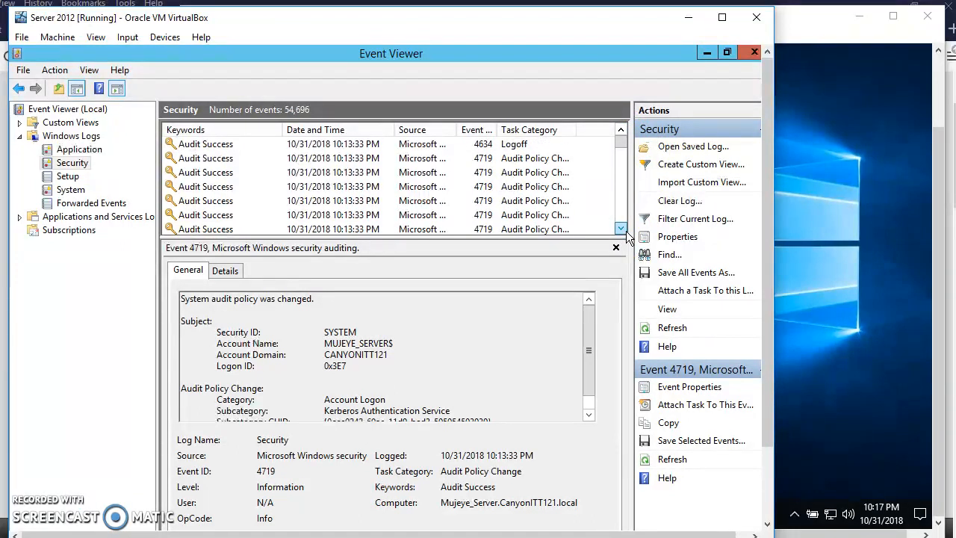
{"action": "left_click", "coordinate": [621, 230]}
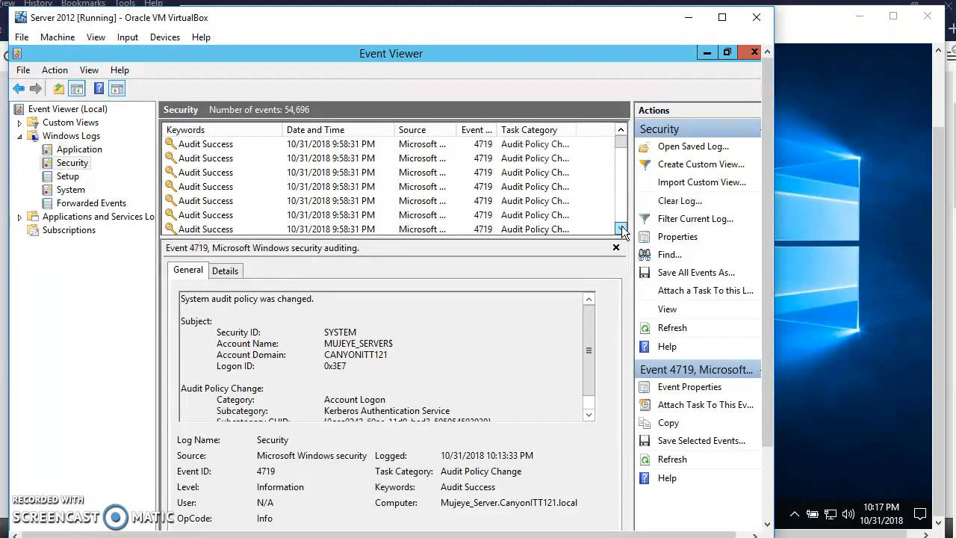
{"action": "left_click", "coordinate": [622, 229]}
{"action": "left_click", "coordinate": [622, 230]}
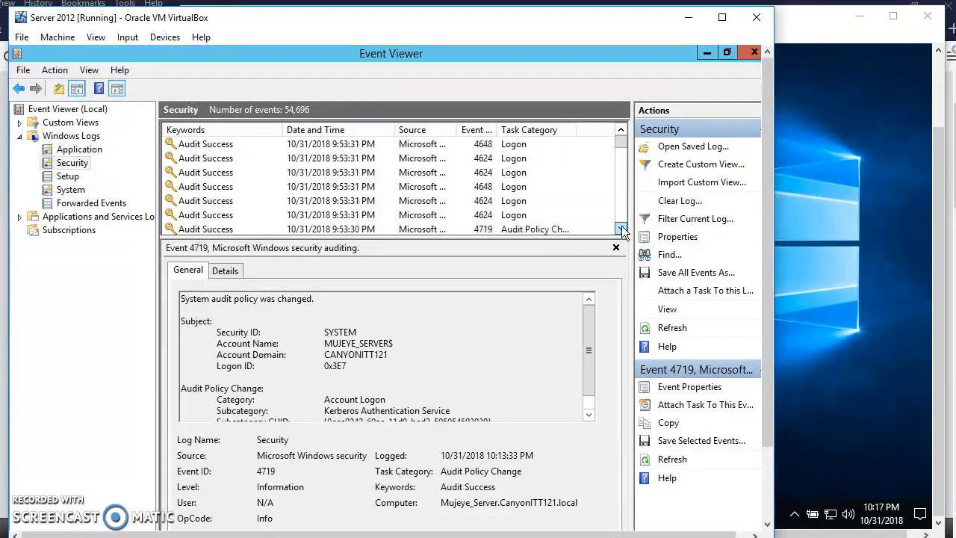
{"action": "left_click", "coordinate": [622, 230]}
{"action": "left_click", "coordinate": [622, 230]}
{"action": "left_click", "coordinate": [622, 229]}
{"action": "left_click", "coordinate": [621, 229]}
{"action": "left_click", "coordinate": [622, 229]}
{"action": "scroll", "coordinate": [623, 230], "scroll_direction": "down", "scroll_amount": 5}
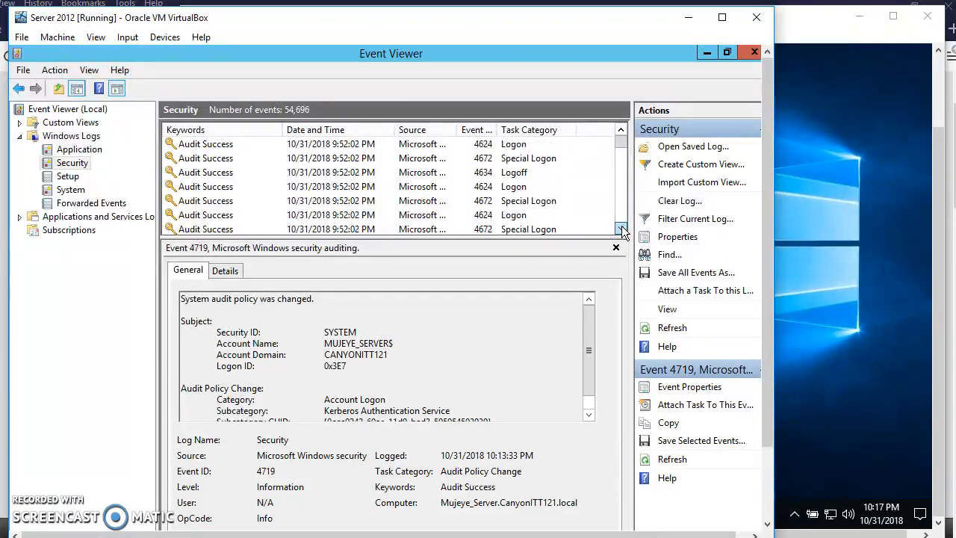
{"action": "left_click", "coordinate": [621, 147]}
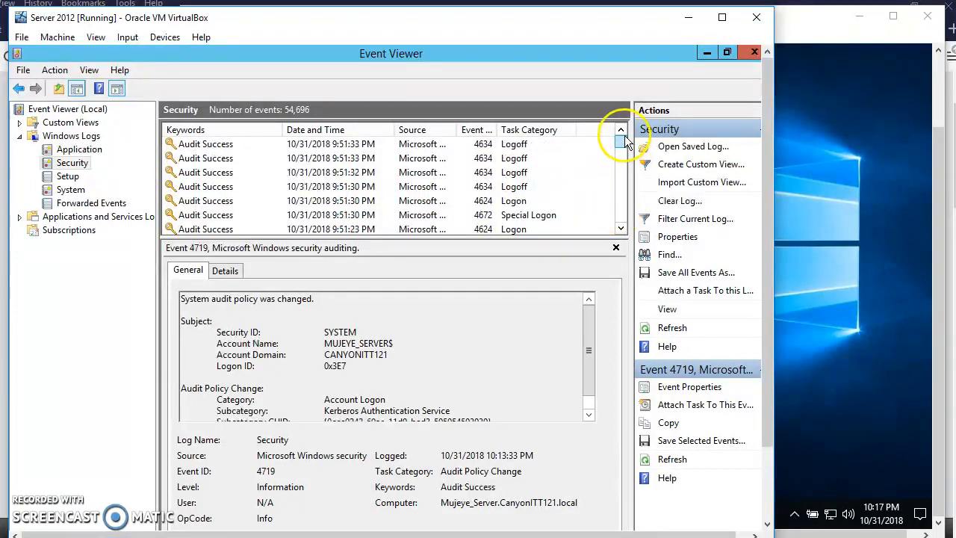
{"action": "left_click", "coordinate": [623, 131]}
{"action": "left_click", "coordinate": [623, 130]}
{"action": "left_click", "coordinate": [623, 131]}
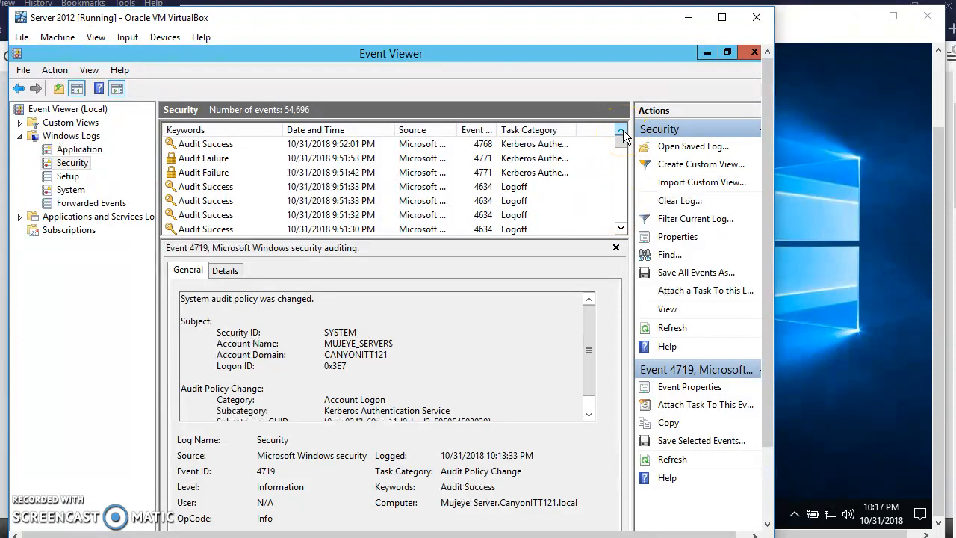
Open the Audit Failure event logged at 9:51:53 PM and highlight its account name and the end of its client address.
{"action": "left_click", "coordinate": [198, 160]}
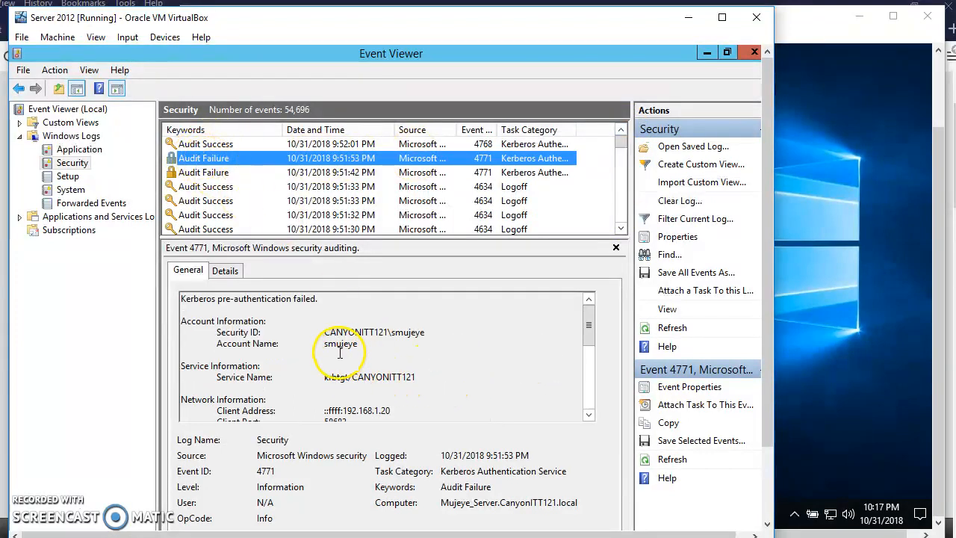
{"action": "left_click_drag", "start_coordinate": [316, 344], "coordinate": [368, 345]}
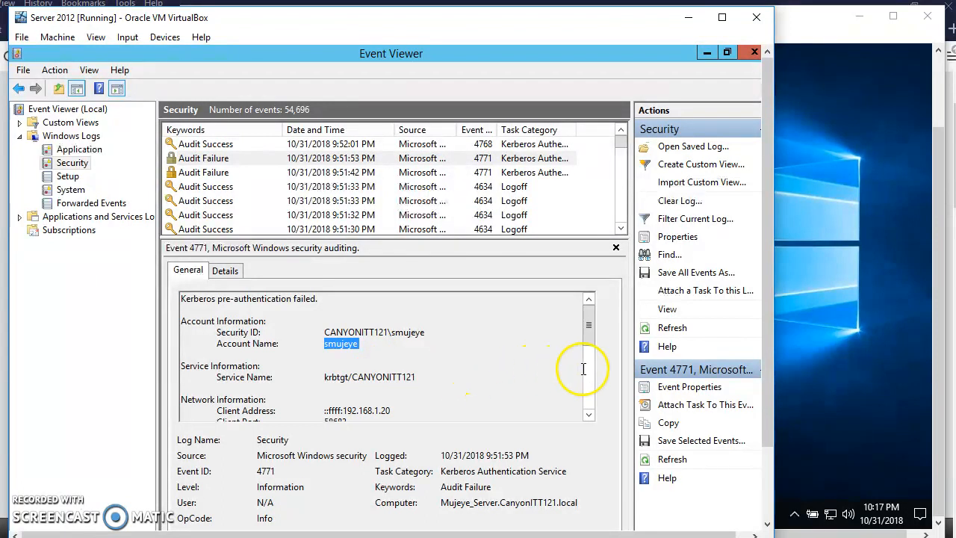
{"action": "left_click_drag", "start_coordinate": [590, 327], "coordinate": [590, 336]}
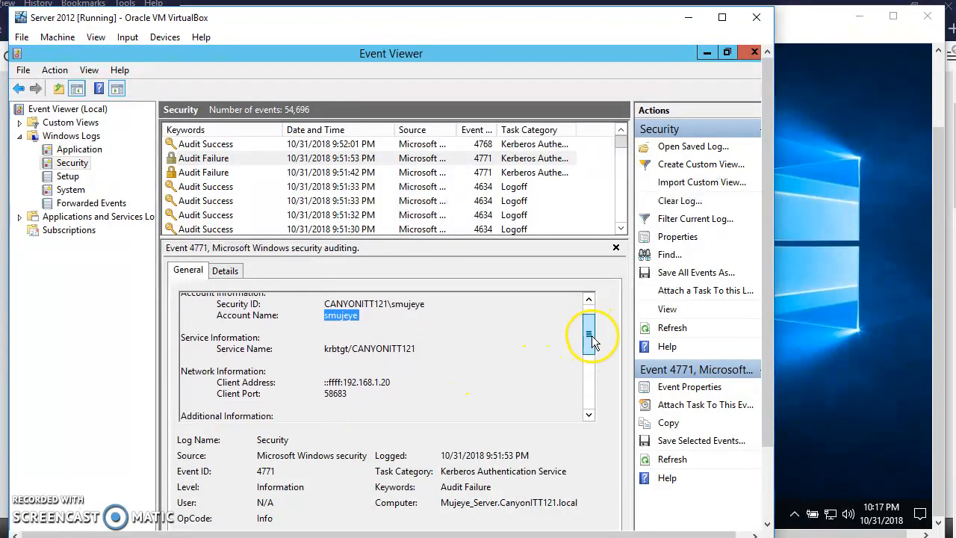
{"action": "left_click", "coordinate": [390, 381]}
{"action": "double_click", "coordinate": [392, 382]}
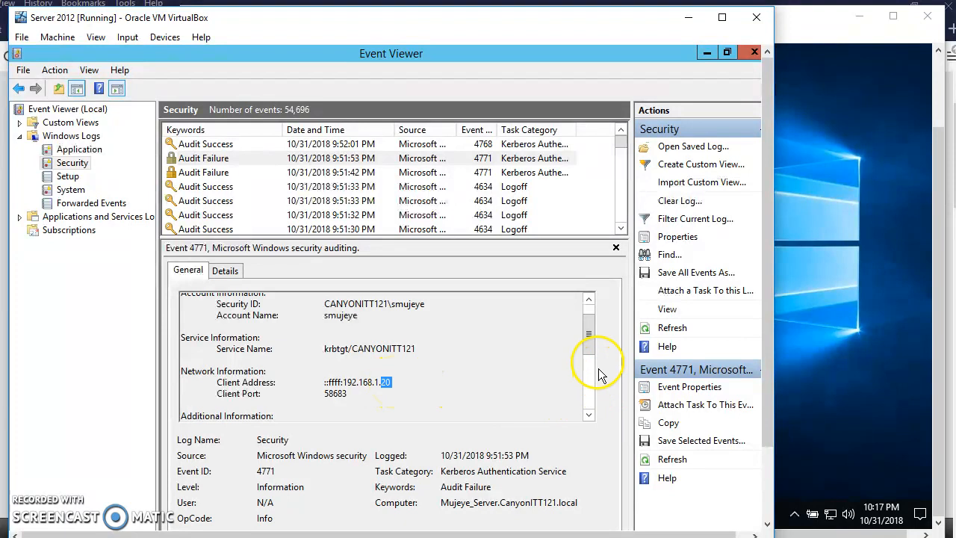
Read the rest of the 9:51:53 PM failure event's description, and highlight its opening line about Kerberos pre-authentication.
{"action": "left_click", "coordinate": [588, 415]}
{"action": "left_click", "coordinate": [588, 415]}
{"action": "left_click", "coordinate": [587, 415]}
{"action": "left_click", "coordinate": [588, 416]}
{"action": "left_click", "coordinate": [588, 415]}
{"action": "left_click", "coordinate": [588, 416]}
{"action": "left_click", "coordinate": [588, 415]}
{"action": "left_click", "coordinate": [588, 415]}
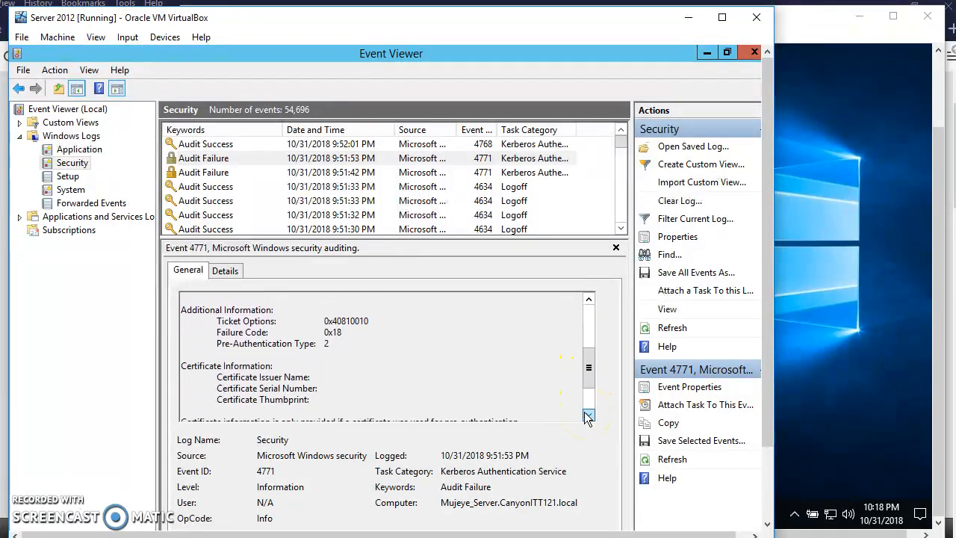
{"action": "left_click", "coordinate": [588, 415]}
{"action": "left_click", "coordinate": [588, 415]}
{"action": "left_click", "coordinate": [588, 416]}
{"action": "left_click", "coordinate": [588, 415]}
{"action": "left_click", "coordinate": [588, 395]}
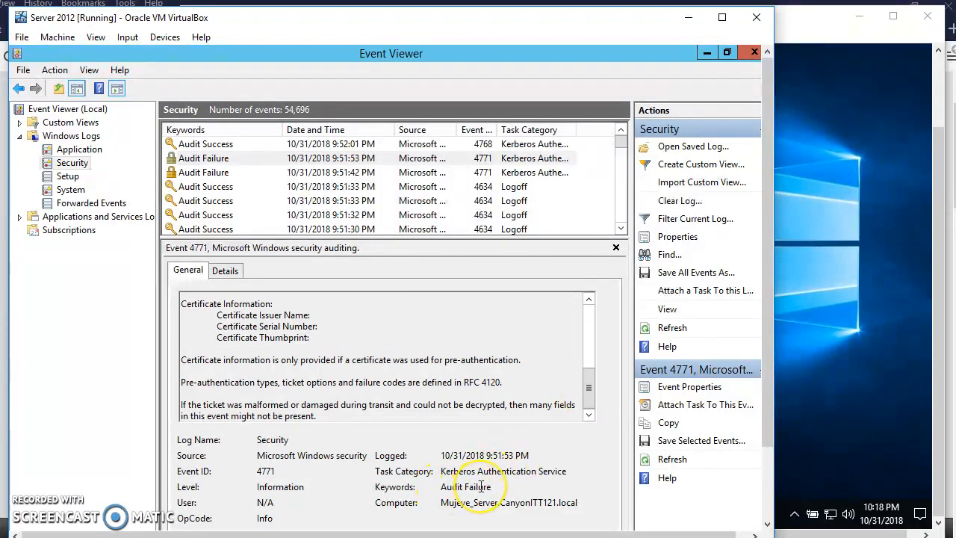
{"action": "left_click_drag", "start_coordinate": [589, 397], "coordinate": [586, 315]}
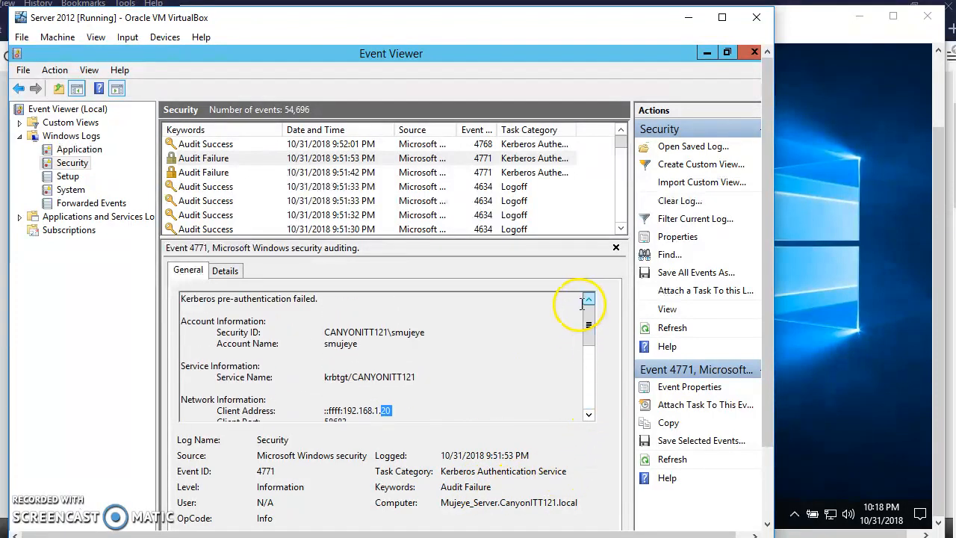
{"action": "left_click_drag", "start_coordinate": [181, 299], "coordinate": [325, 301]}
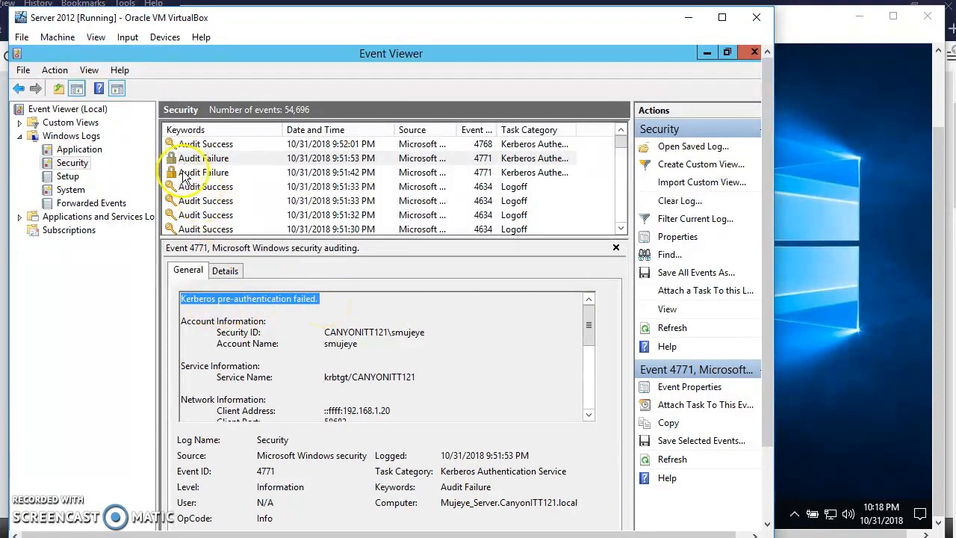
Open the Audit Failure event logged at 9:51:42 PM and examine its client address and network information.
{"action": "left_click", "coordinate": [185, 174]}
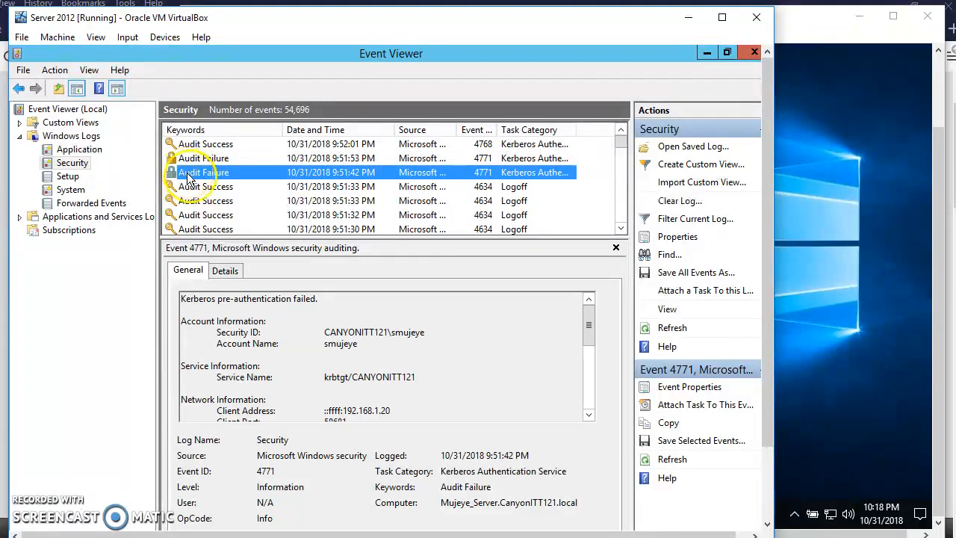
{"action": "double_click", "coordinate": [382, 412]}
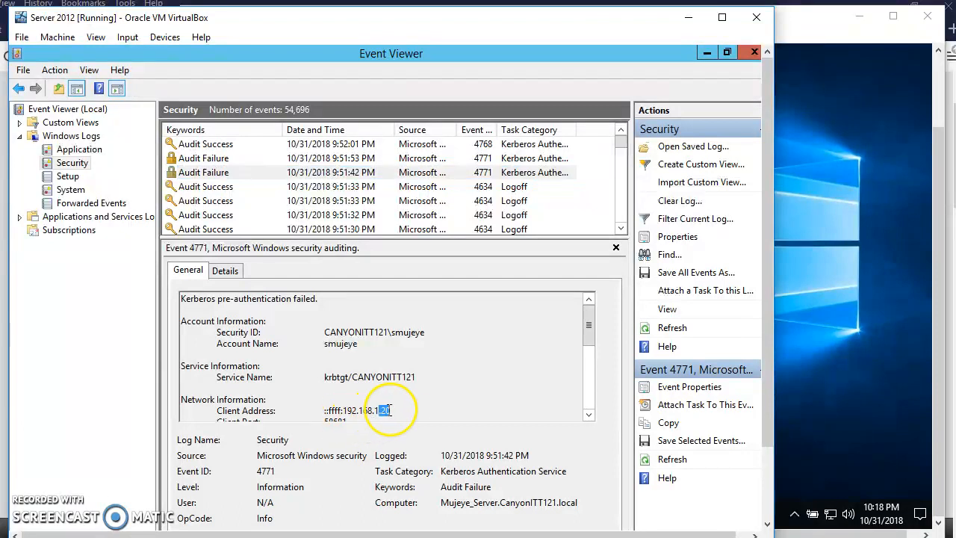
{"action": "left_click", "coordinate": [588, 414]}
{"action": "left_click", "coordinate": [589, 415]}
{"action": "left_click", "coordinate": [589, 415]}
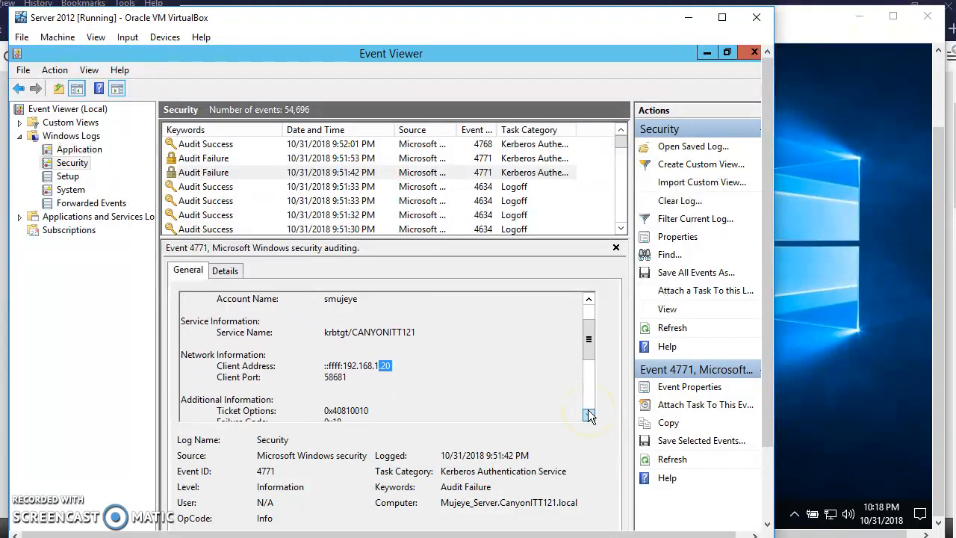
{"action": "left_click_drag", "start_coordinate": [589, 357], "coordinate": [587, 315]}
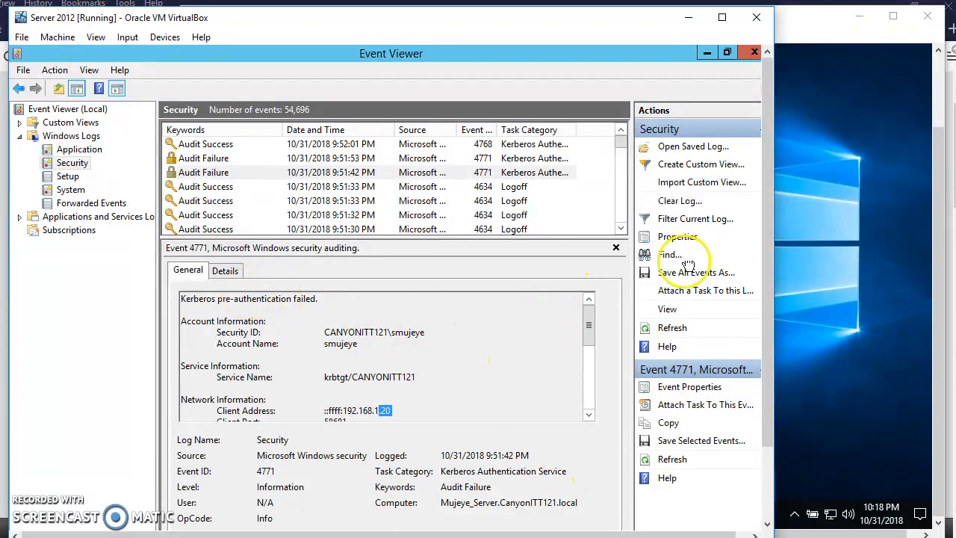
Switch from Event Viewer to the open Group Policy Management window on the server.
{"action": "left_click_drag", "start_coordinate": [768, 314], "coordinate": [768, 377]}
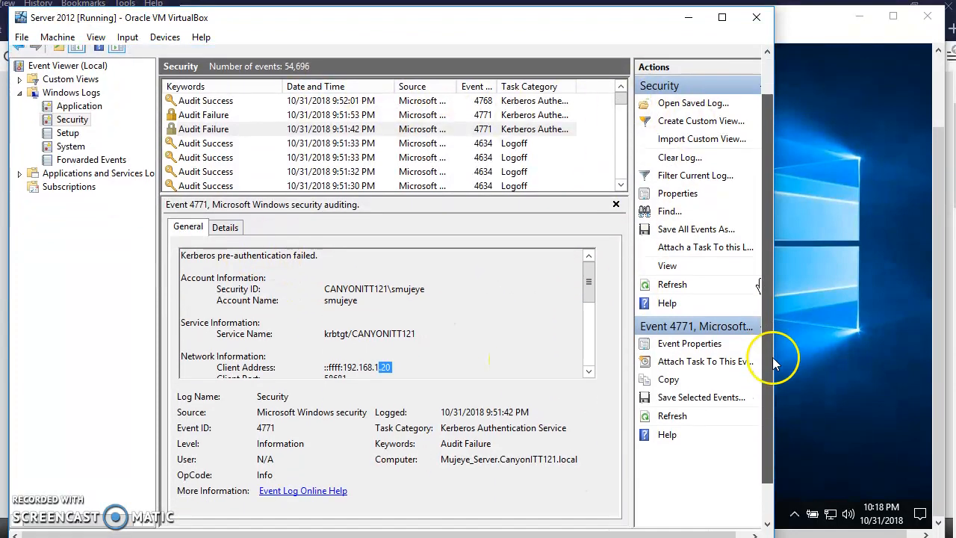
{"action": "mouse_move", "coordinate": [216, 514]}
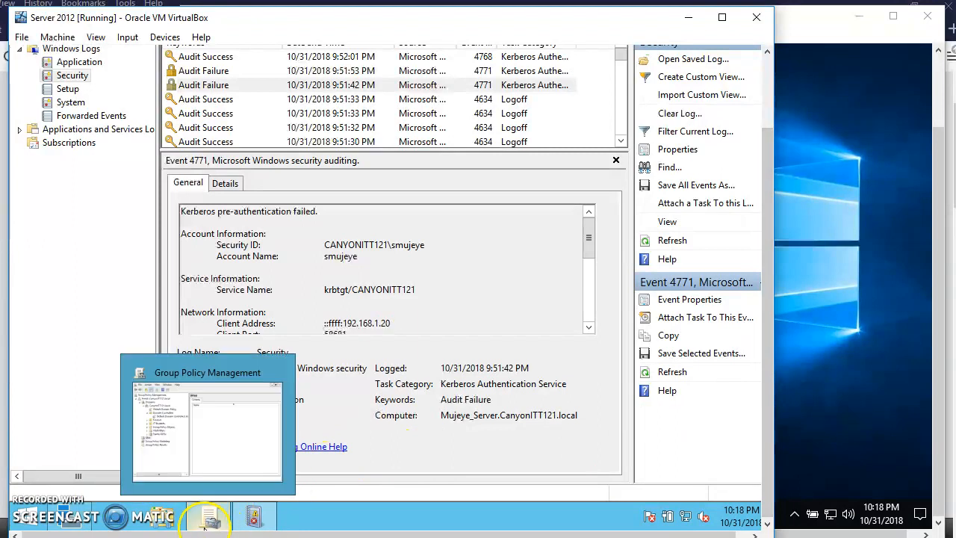
{"action": "left_click", "coordinate": [266, 456]}
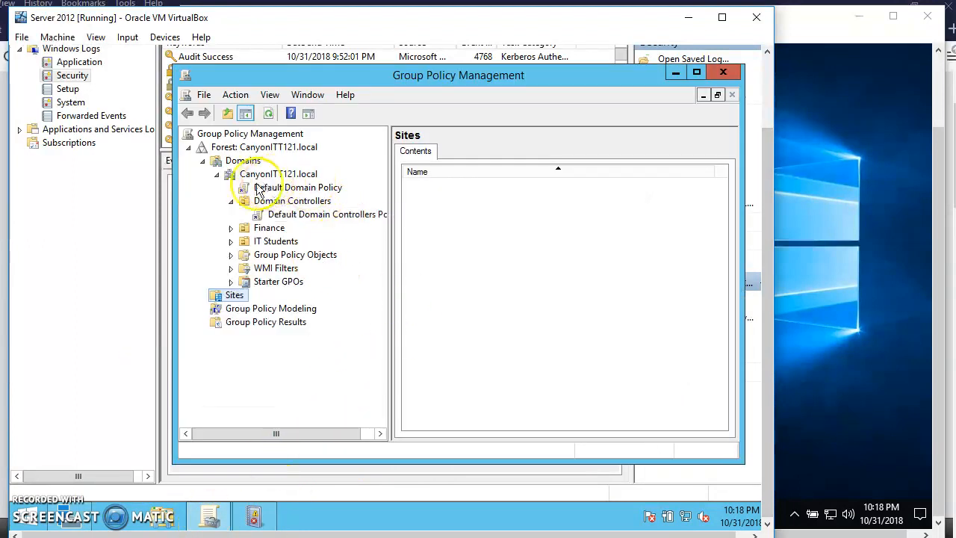